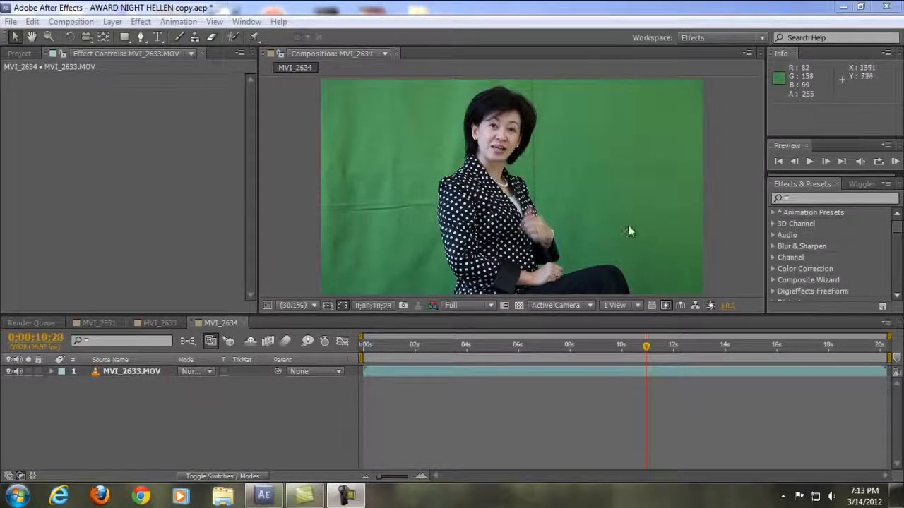
Try Keylight (1.2) on the MVI_2633.MOV layer with the green backdrop as Screen Colour, and delete the effect
click(143, 23)
click(391, 369)
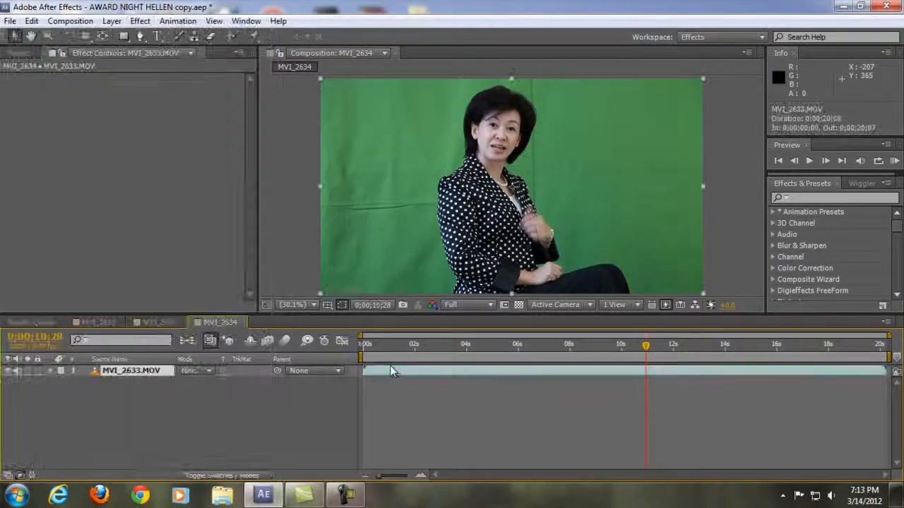
click(139, 20)
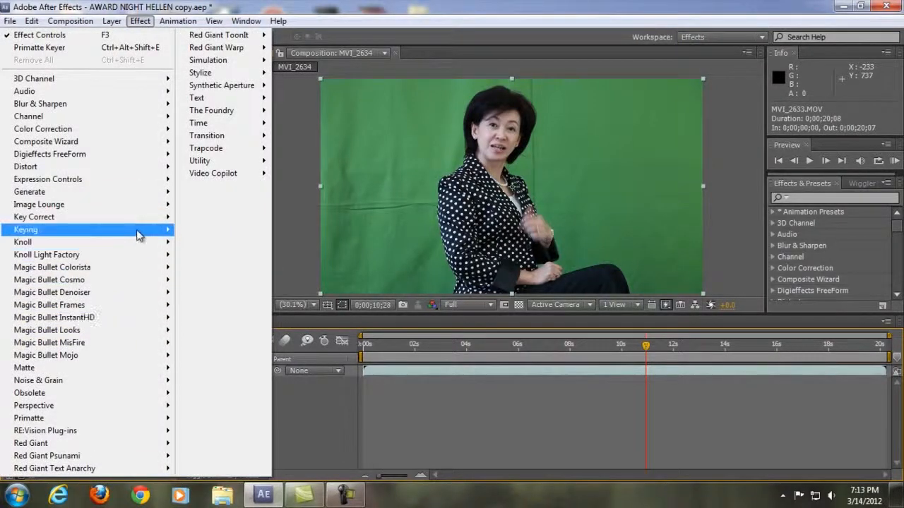
mouse_move(139, 235)
click(215, 332)
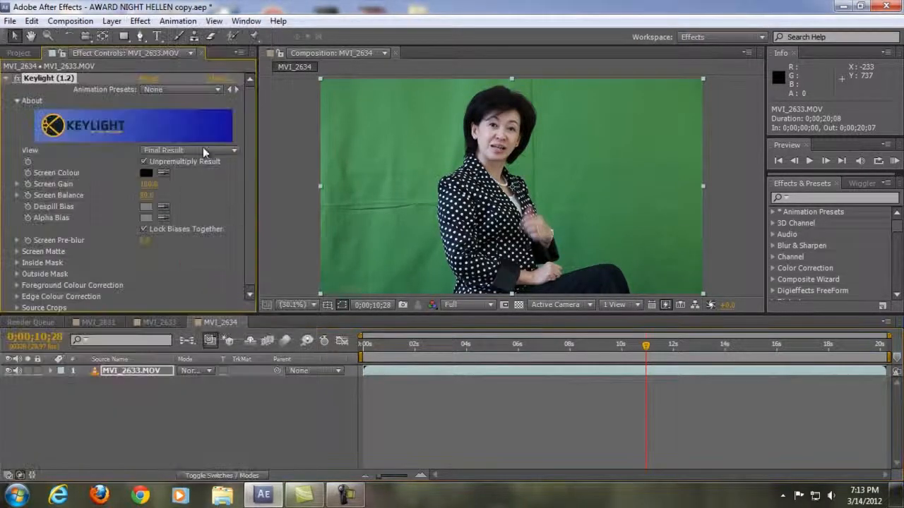
click(163, 173)
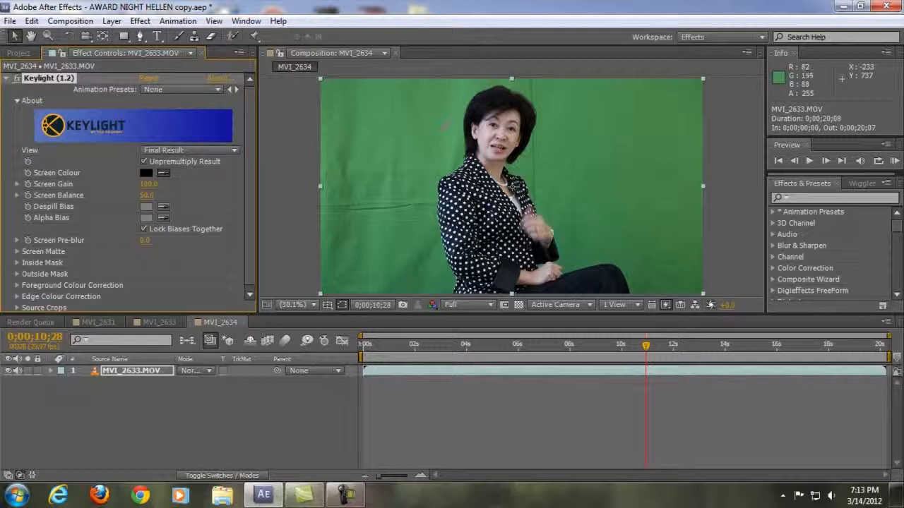
click(597, 119)
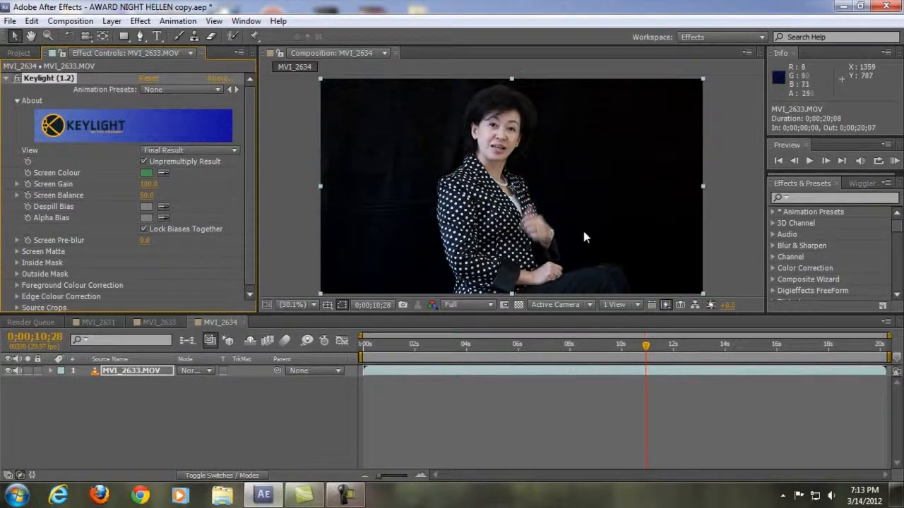
click(73, 80)
key(Delete)
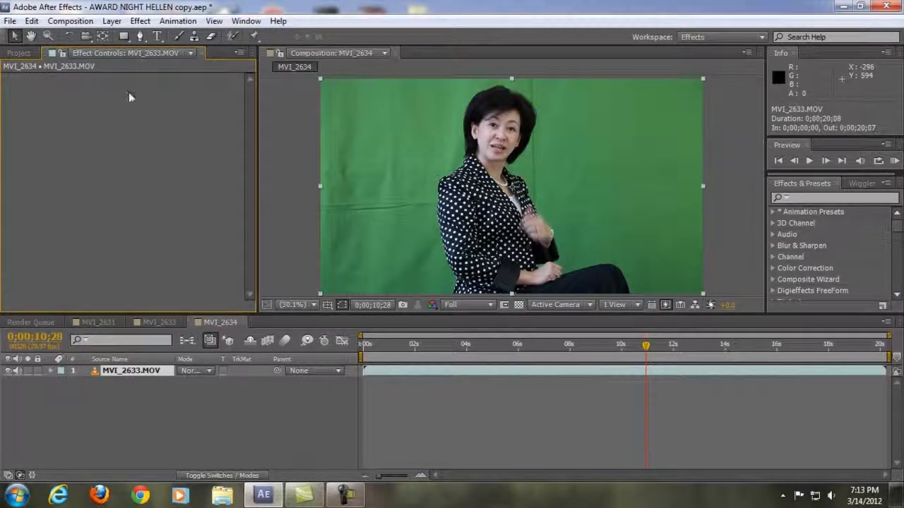
Check the MVI_2633 composition, return to MVI_2634 and move its current time to 0;00;17;15
click(163, 322)
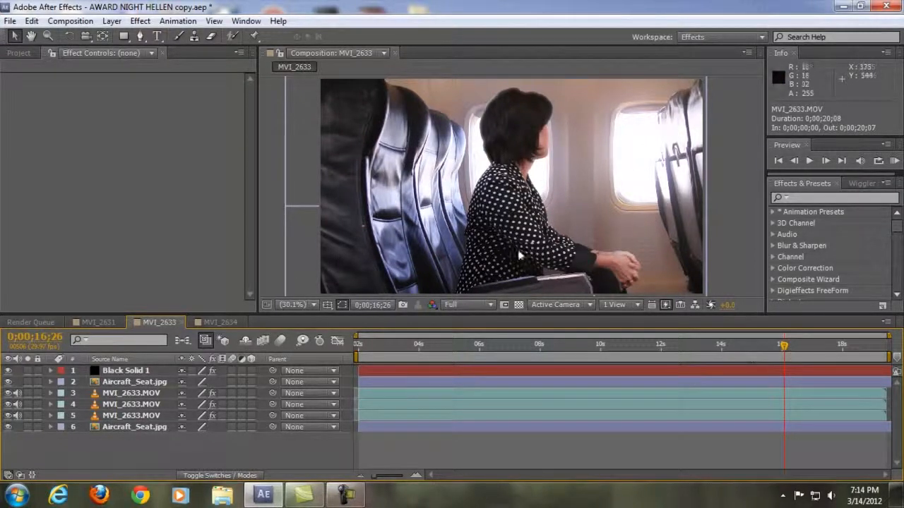
click(223, 322)
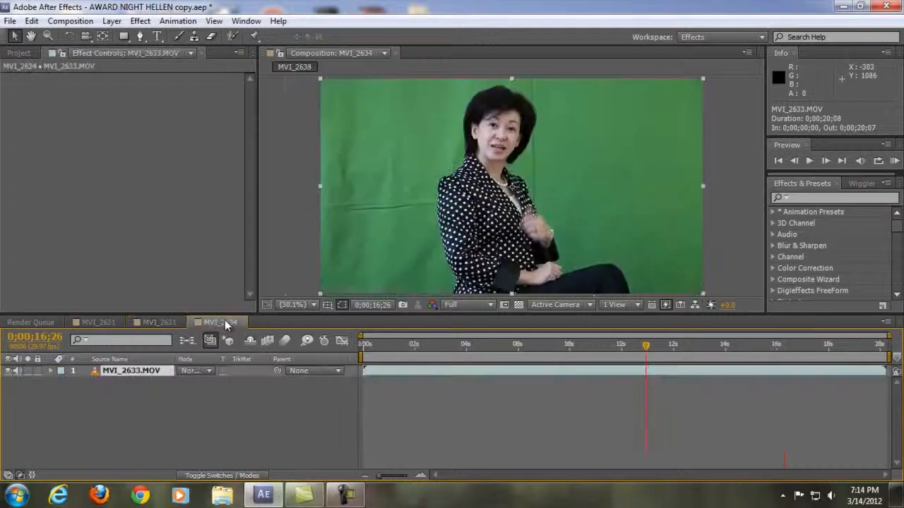
drag(507, 355, 674, 349)
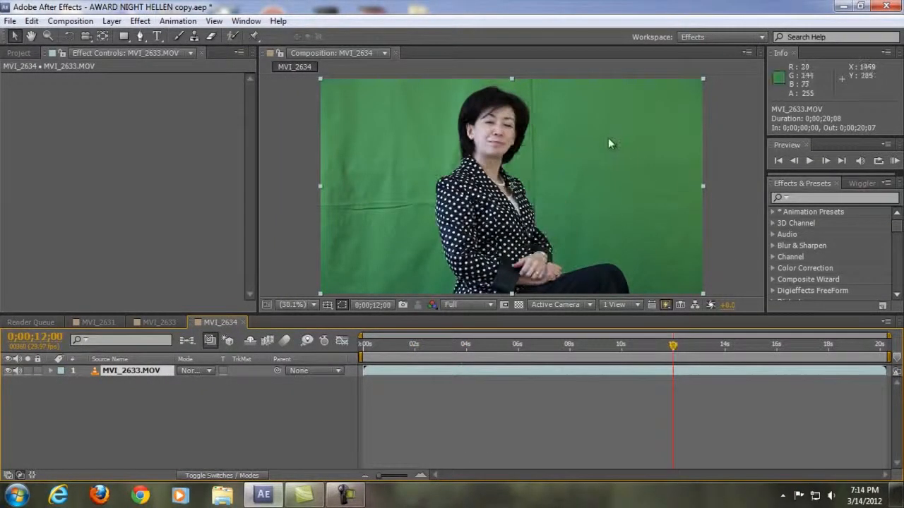
click(703, 347)
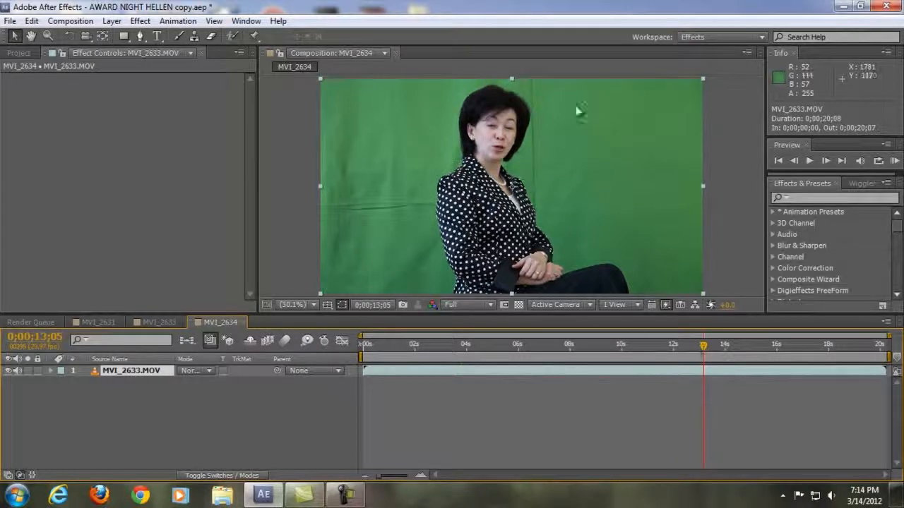
drag(724, 348, 815, 350)
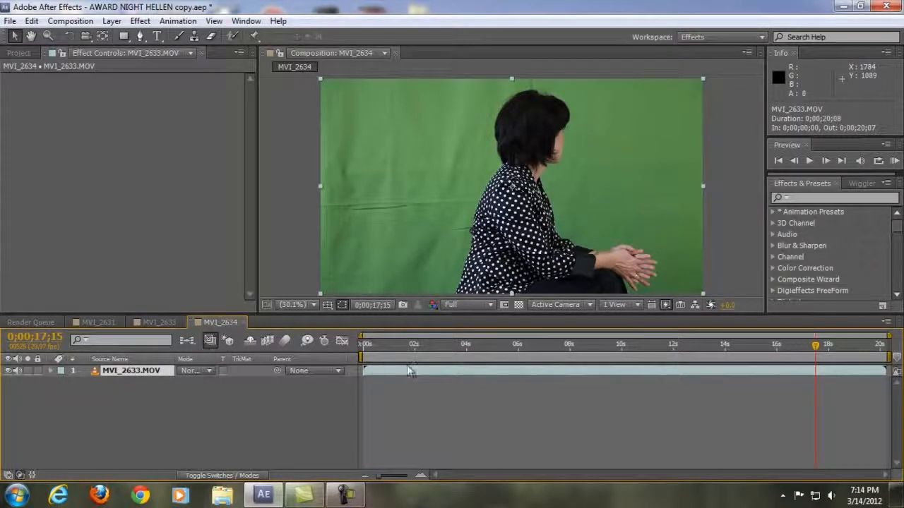
Apply Primatte Keyer to the MVI_2633.MOV layer and sample the green backdrop beside the woman with Select BG
click(140, 20)
mouse_move(110, 414)
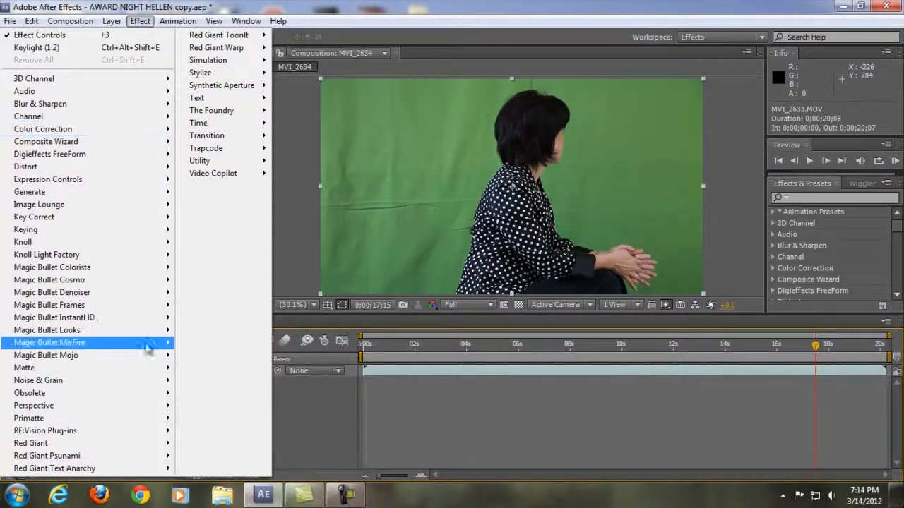
mouse_move(143, 420)
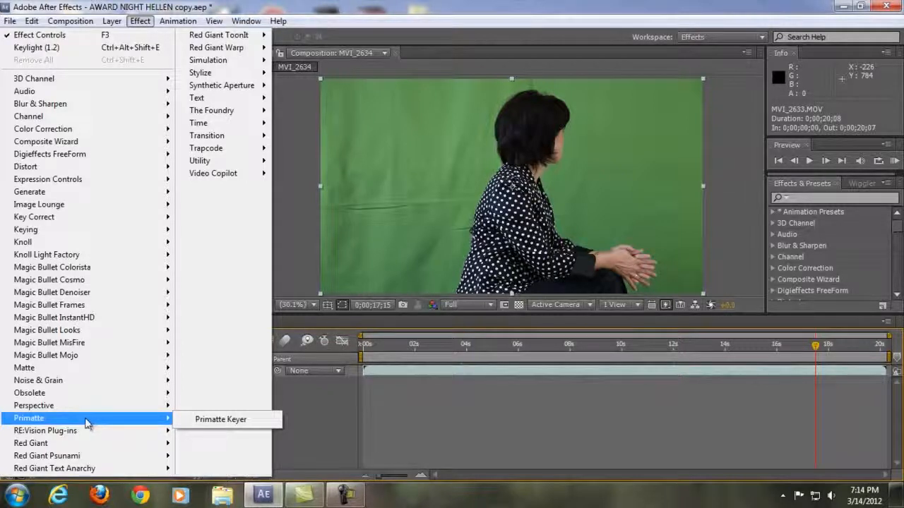
click(213, 421)
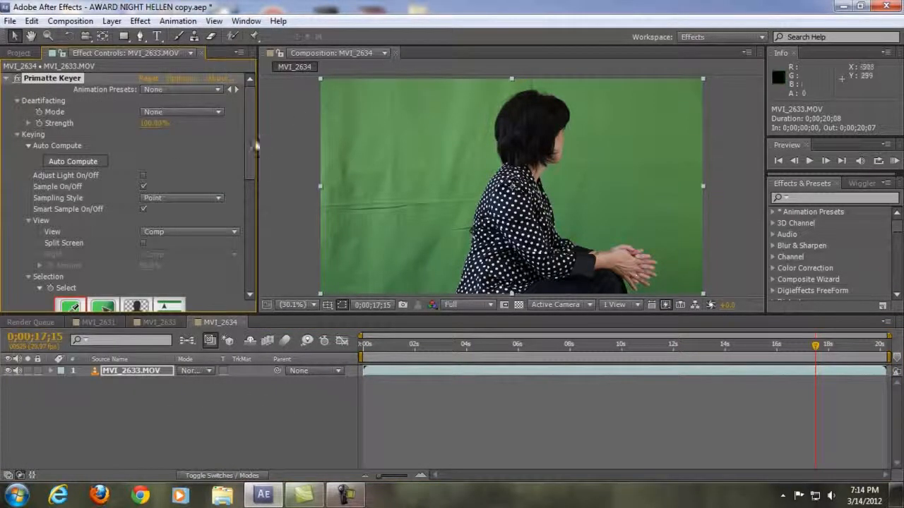
scroll(253, 146, down, 3)
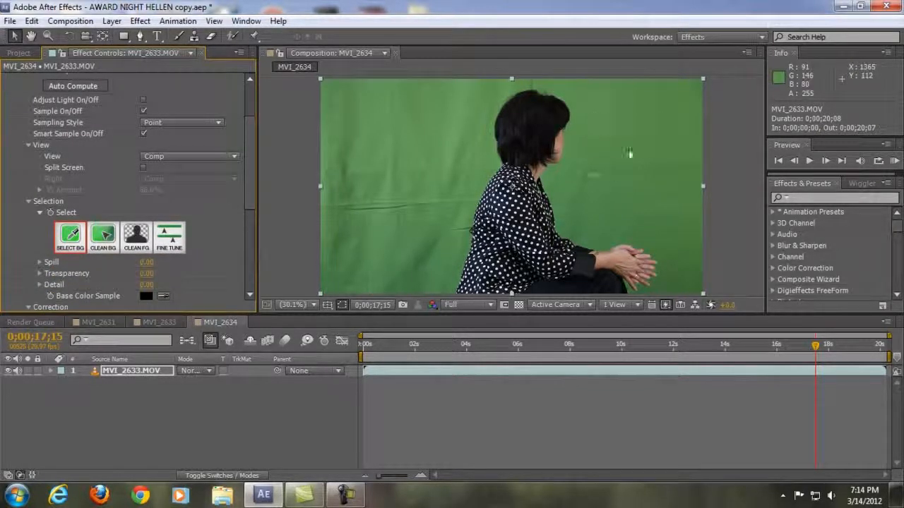
mouse_move(629, 152)
mouse_down()
mouse_move(622, 181)
mouse_move(634, 201)
mouse_move(667, 207)
mouse_move(576, 209)
mouse_move(643, 199)
mouse_up()
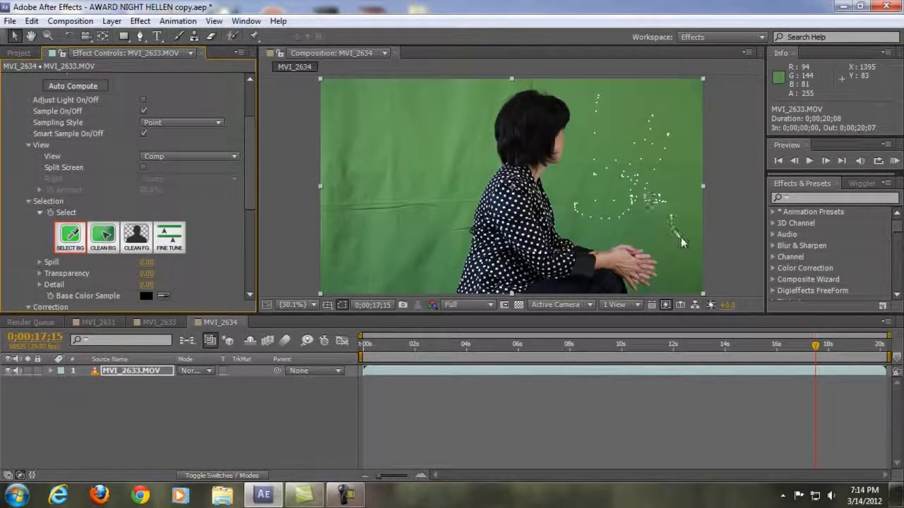
drag(680, 237, 682, 240)
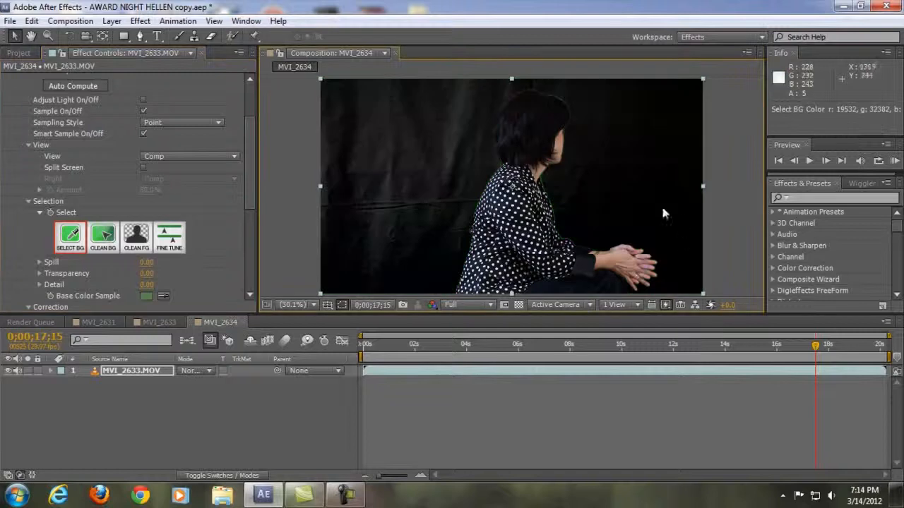
Set the Primatte view to Matte and clear the noise across the black backdrop with repeated Clean BG samples
click(234, 157)
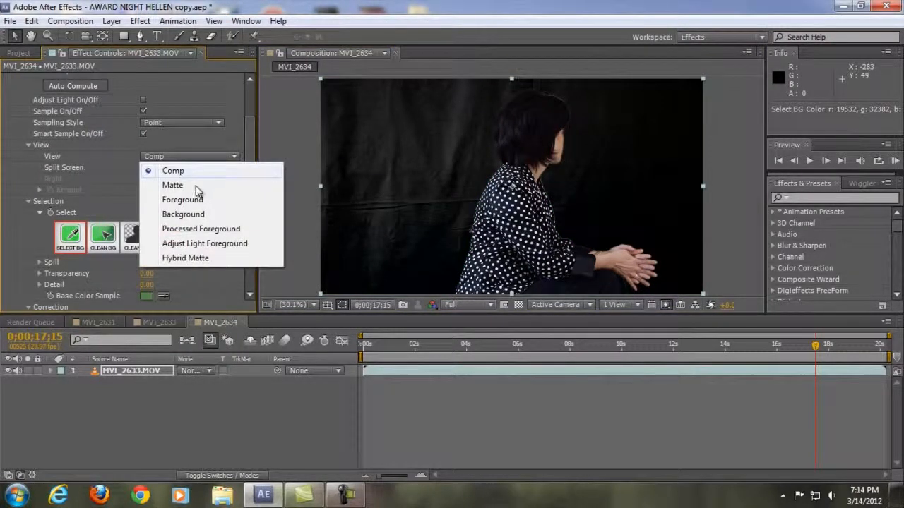
click(174, 185)
click(104, 240)
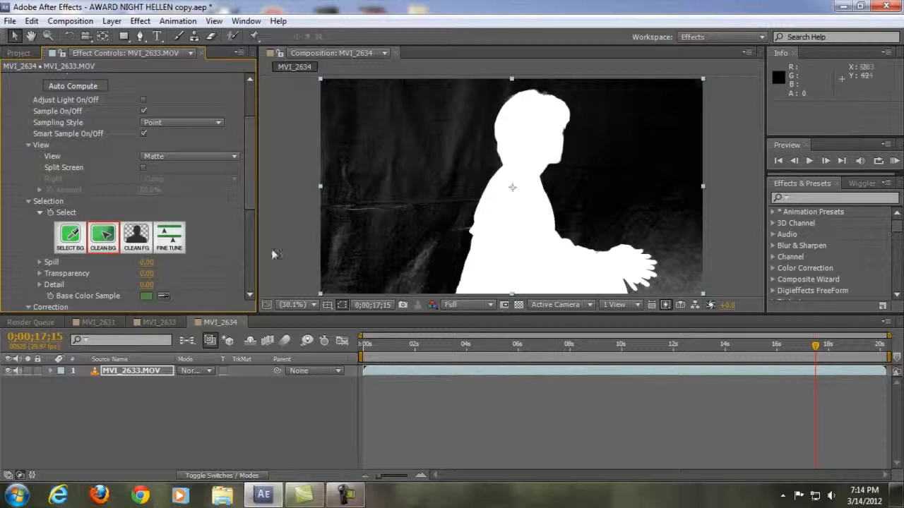
drag(341, 272, 450, 230)
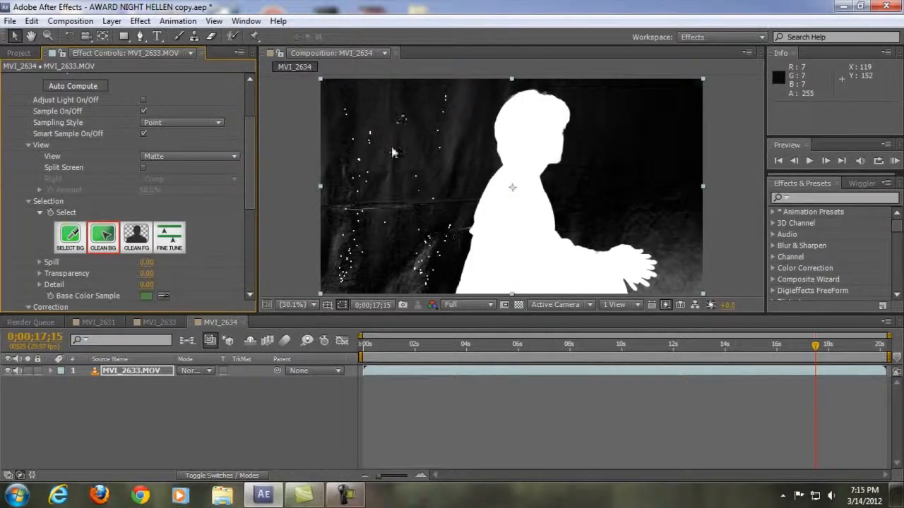
drag(392, 147, 344, 205)
mouse_move(364, 150)
mouse_down()
mouse_move(330, 284)
mouse_move(351, 233)
mouse_move(345, 280)
mouse_move(351, 170)
mouse_move(345, 239)
mouse_move(385, 171)
mouse_move(353, 173)
mouse_up()
drag(359, 224, 337, 191)
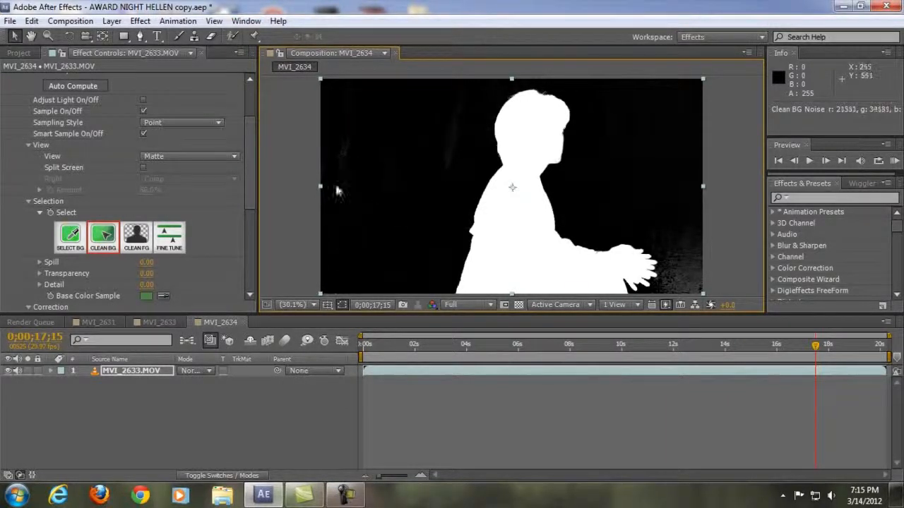
drag(341, 250, 343, 244)
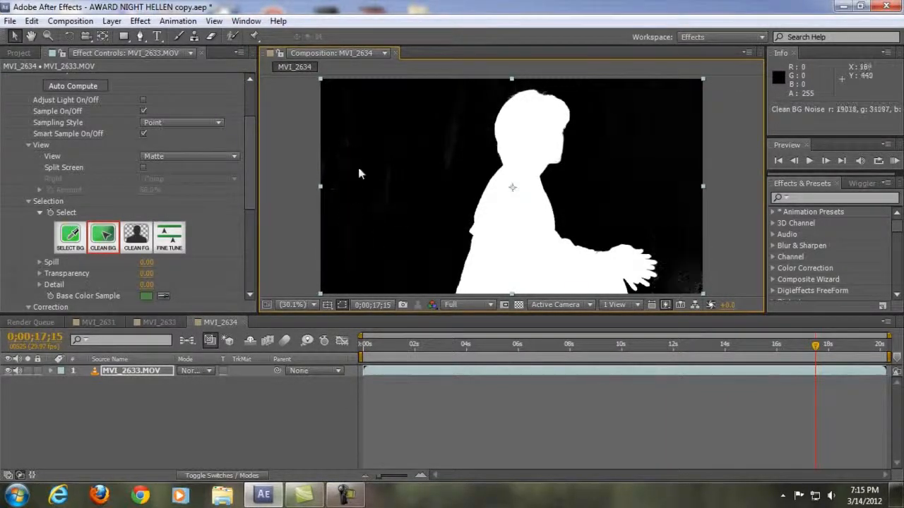
mouse_move(360, 157)
mouse_down()
mouse_move(382, 204)
mouse_move(372, 191)
mouse_move(379, 235)
mouse_move(352, 223)
mouse_move(366, 184)
mouse_move(363, 207)
mouse_move(328, 229)
mouse_move(341, 241)
mouse_move(363, 239)
mouse_up()
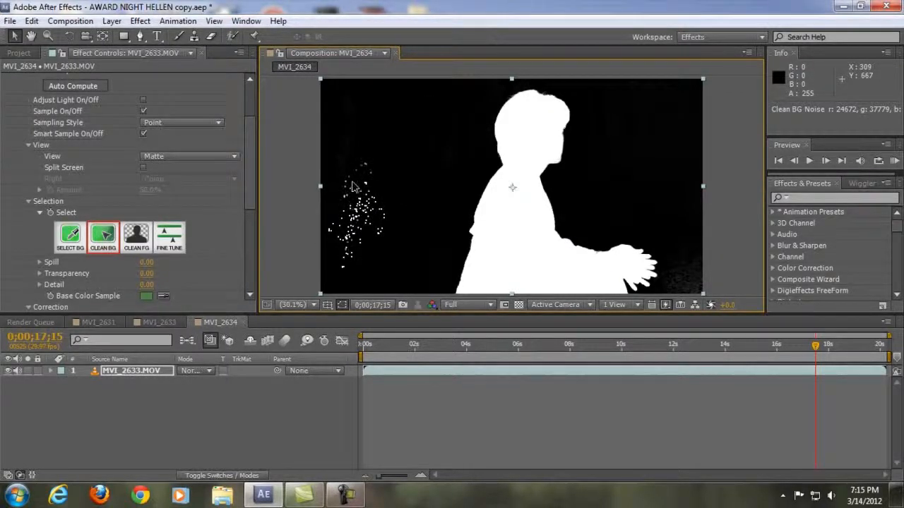
drag(354, 187, 385, 249)
drag(359, 221, 409, 239)
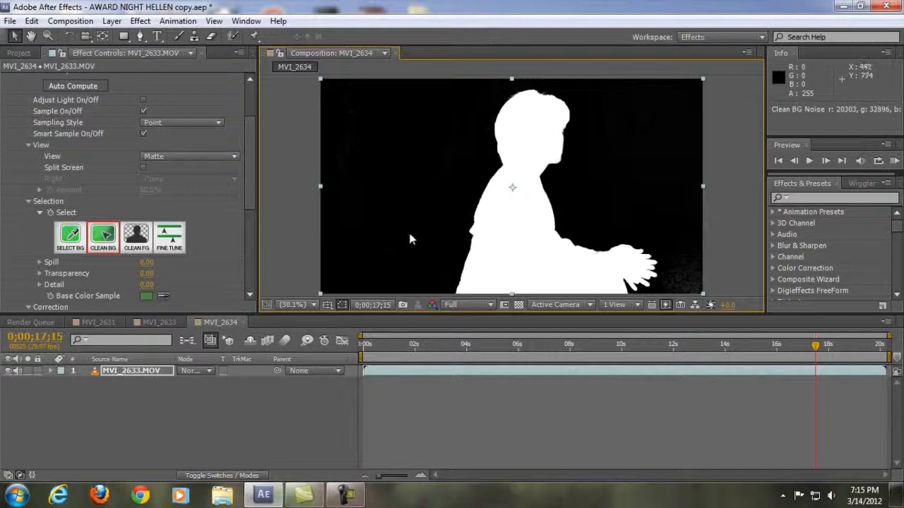
mouse_move(674, 242)
mouse_down()
mouse_move(674, 314)
mouse_move(680, 281)
mouse_move(668, 290)
mouse_move(704, 282)
mouse_move(669, 288)
mouse_up()
mouse_move(353, 243)
mouse_down()
mouse_move(370, 185)
mouse_move(346, 227)
mouse_move(415, 185)
mouse_up()
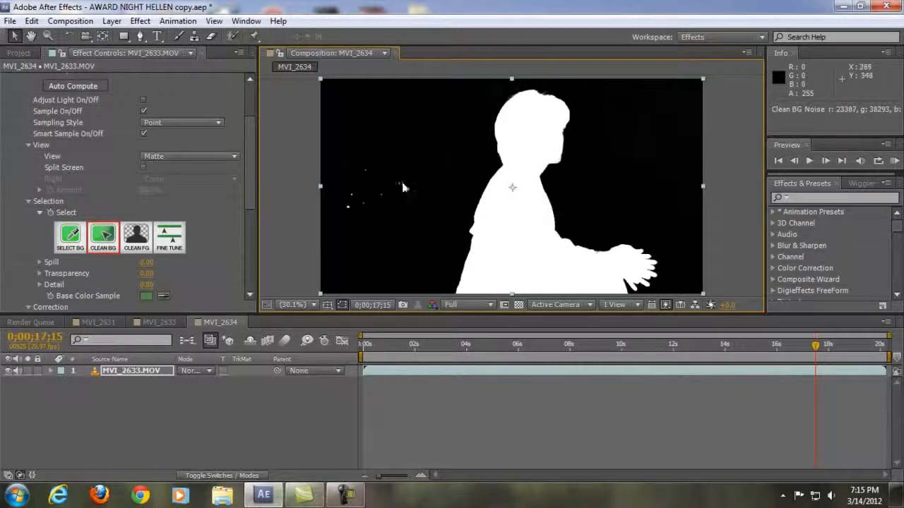
mouse_move(379, 111)
mouse_down()
mouse_move(372, 198)
mouse_move(402, 256)
mouse_move(372, 185)
mouse_move(373, 255)
mouse_move(396, 250)
mouse_move(395, 237)
mouse_move(366, 220)
mouse_up()
Examine the matte's edge around the woman's chin and face for leftover grey areas
scroll(586, 209, up, 5)
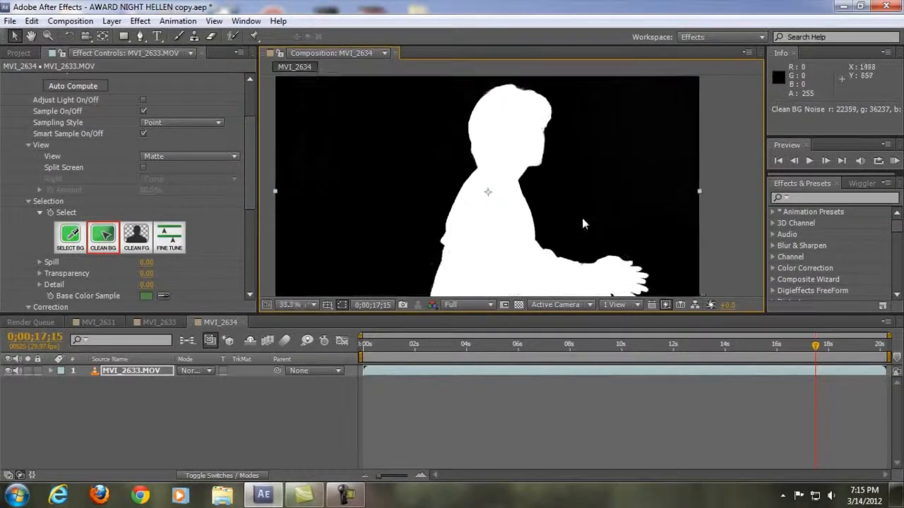
drag(590, 205, 546, 271)
scroll(546, 217, up, 2)
scroll(548, 216, down, 1)
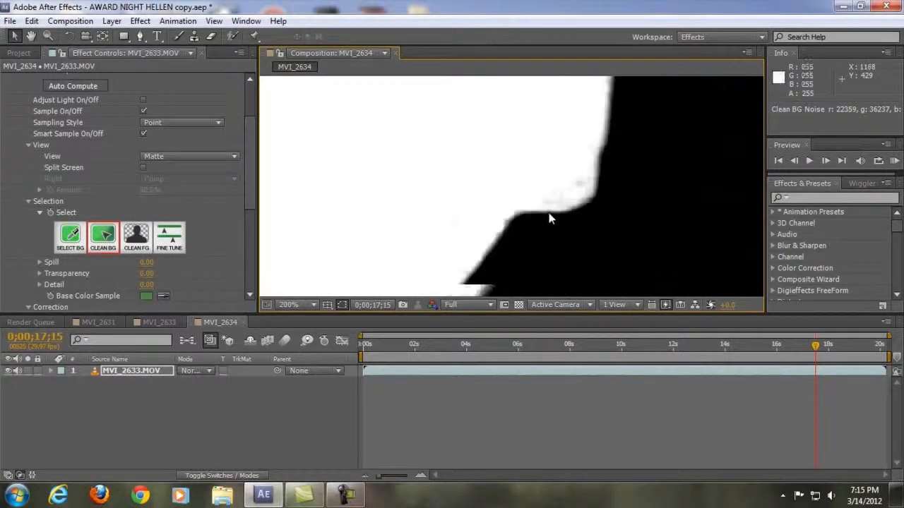
drag(549, 216, 602, 158)
scroll(635, 230, down, 8)
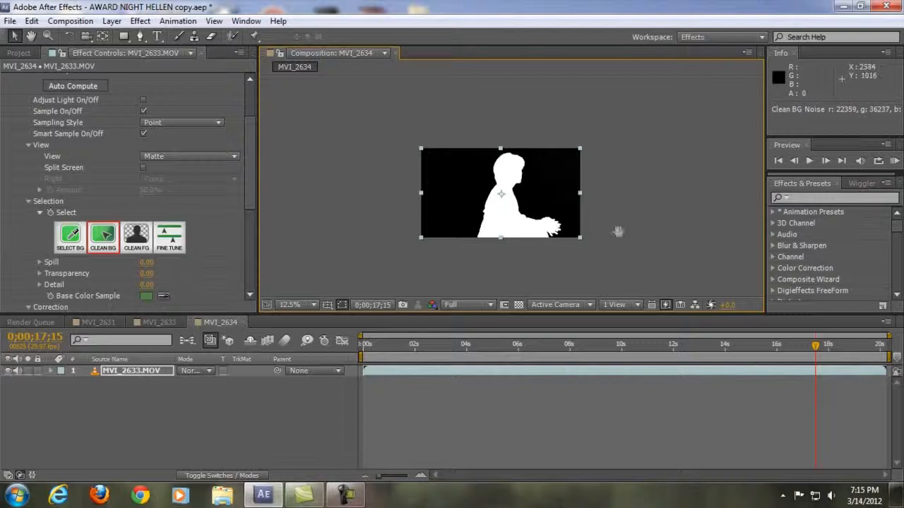
scroll(512, 187, up, 1)
click(192, 156)
click(199, 185)
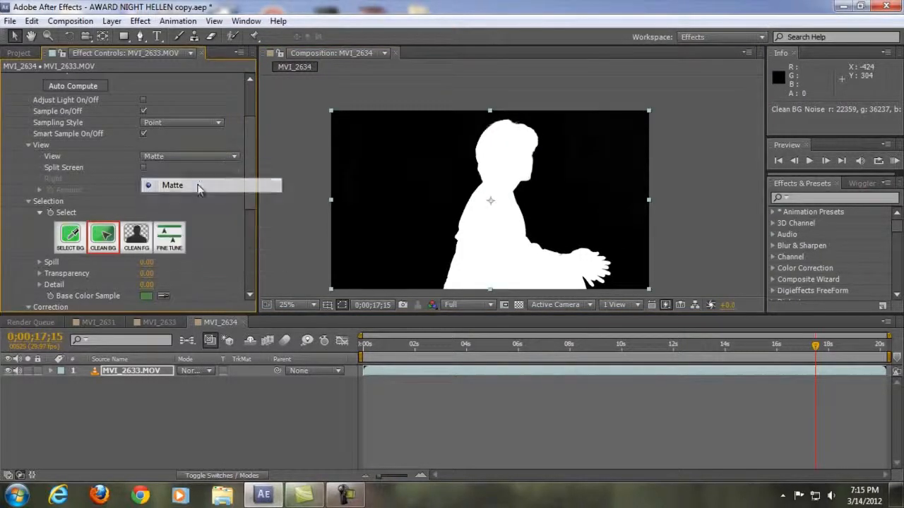
drag(491, 204, 491, 194)
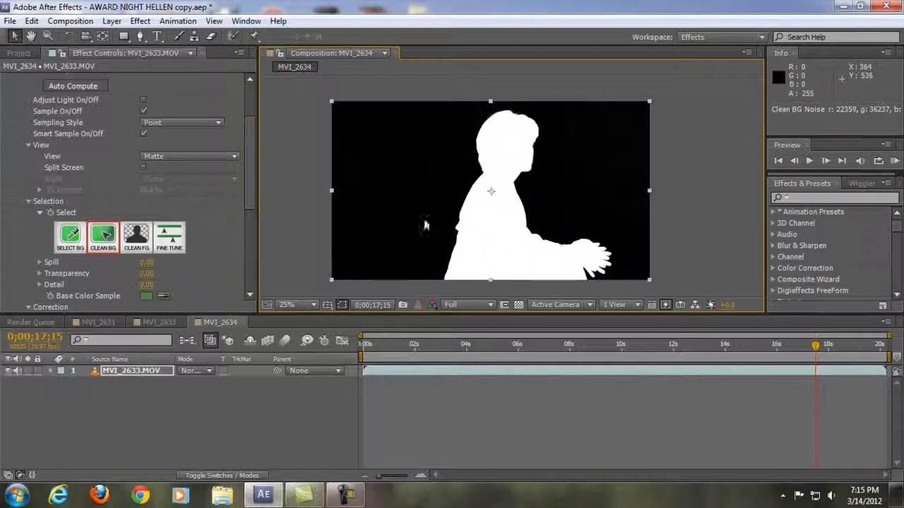
Remove the grey foreground noise along the woman's chin and face edge in the matte with Clean FG
drag(523, 179, 540, 137)
scroll(481, 203, up, 3)
scroll(558, 203, up, 1)
scroll(558, 204, up, 1)
scroll(572, 198, down, 2)
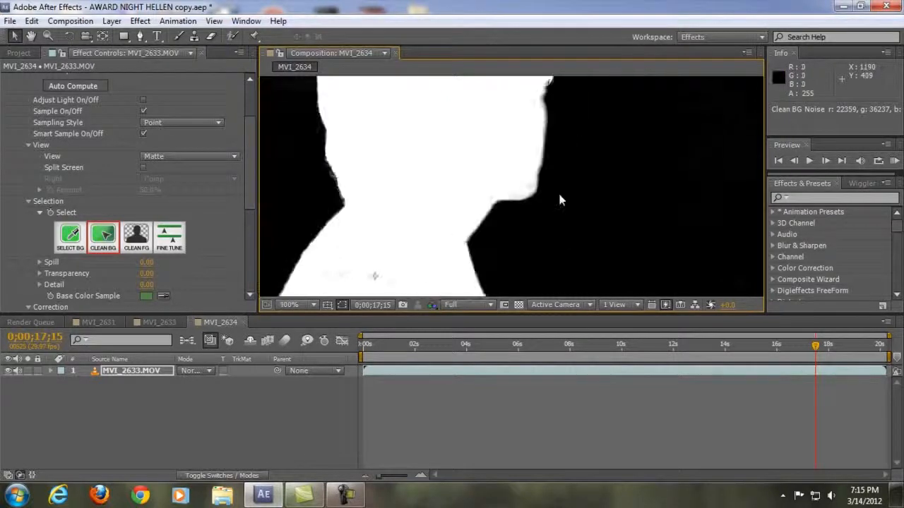
drag(521, 219, 539, 230)
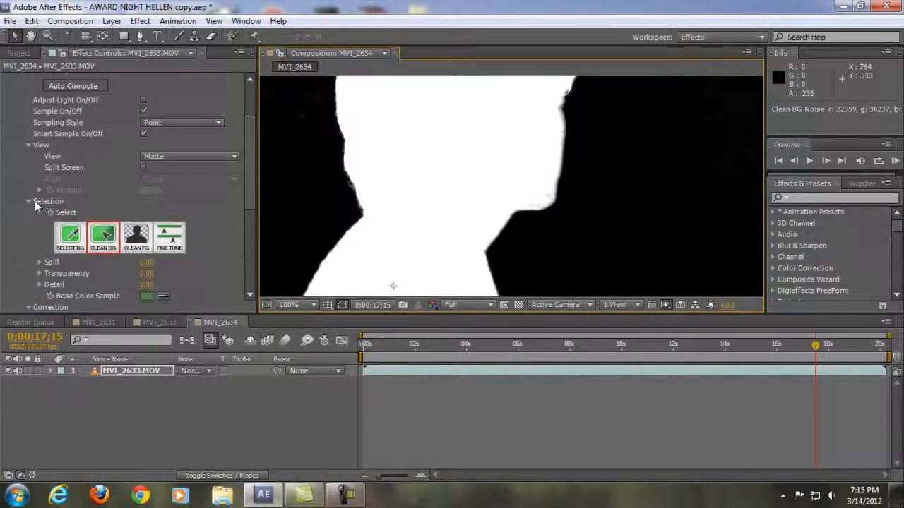
click(142, 240)
drag(552, 161, 520, 169)
scroll(517, 171, up, 1)
mouse_move(499, 233)
mouse_down()
mouse_move(485, 238)
mouse_move(521, 222)
mouse_move(485, 240)
mouse_up()
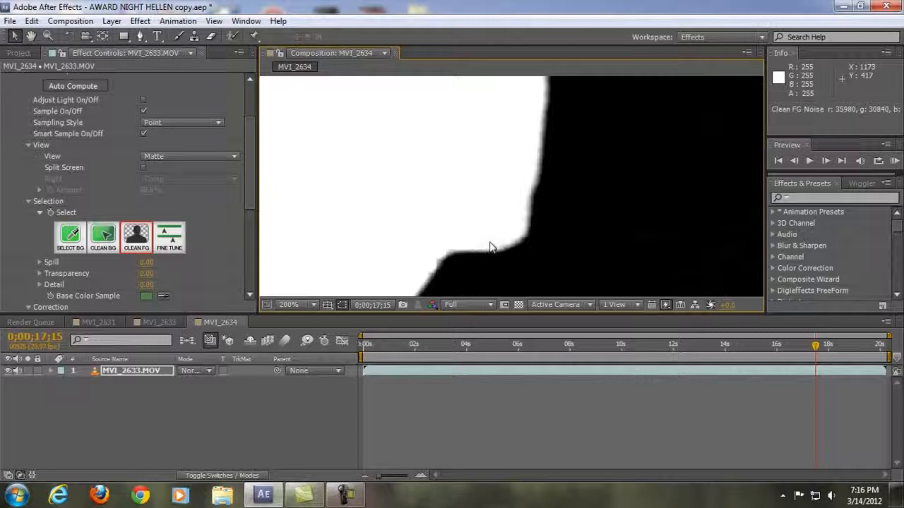
scroll(516, 176, down, 3)
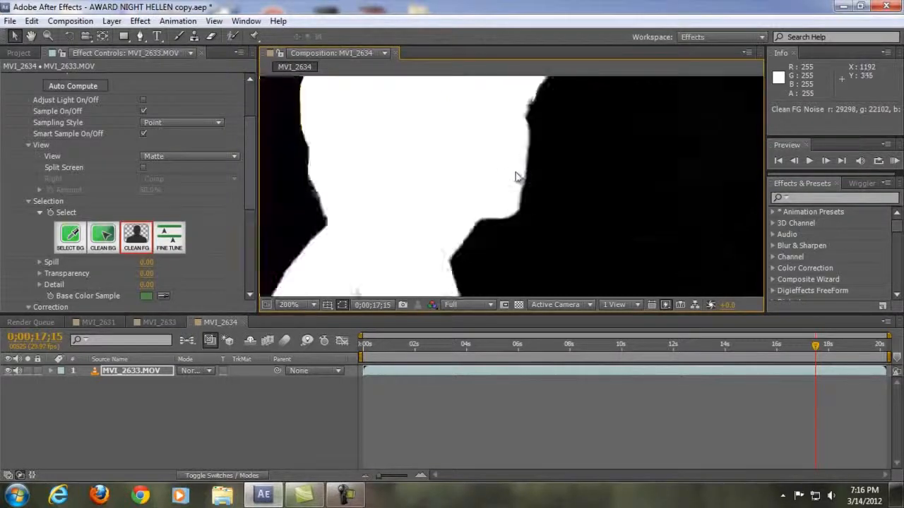
scroll(520, 189, up, 2)
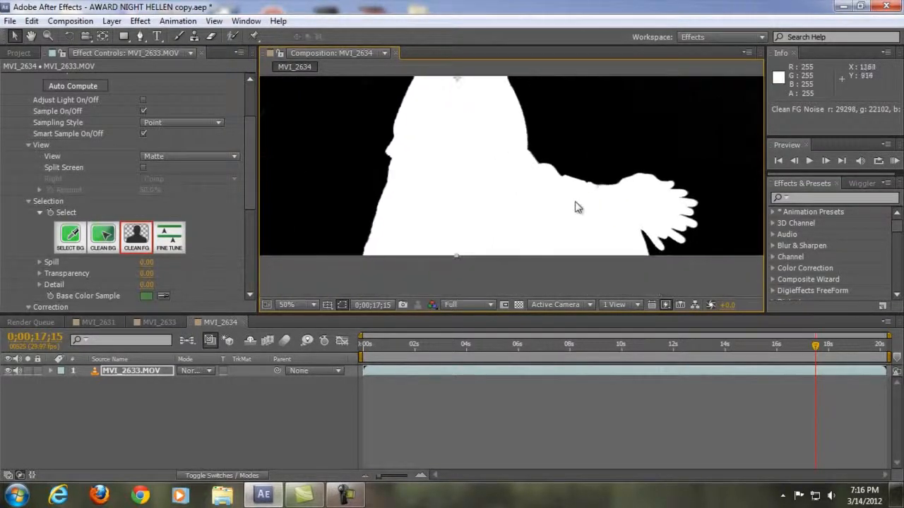
Remove the grey foreground noise along the upper edge of the woman's forearm in the matte with Clean FG
scroll(650, 220, up, 2)
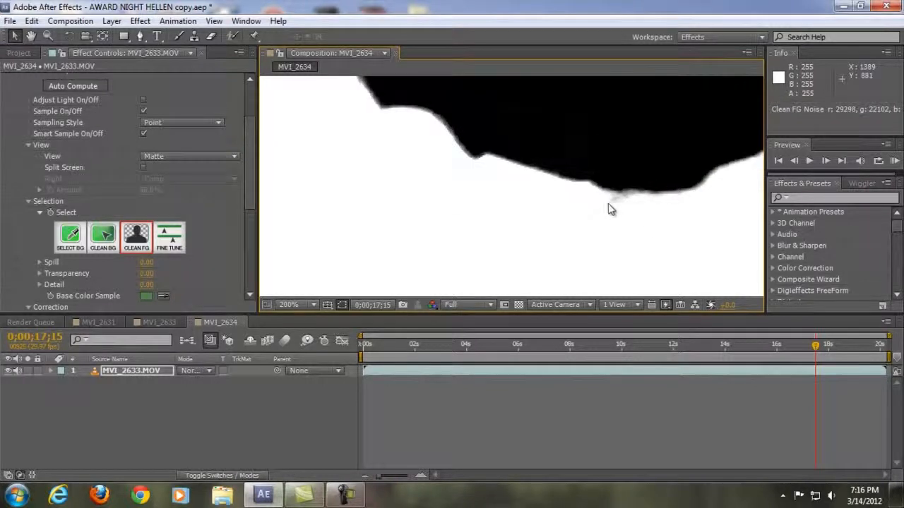
drag(624, 218, 600, 212)
scroll(512, 152, down, 2)
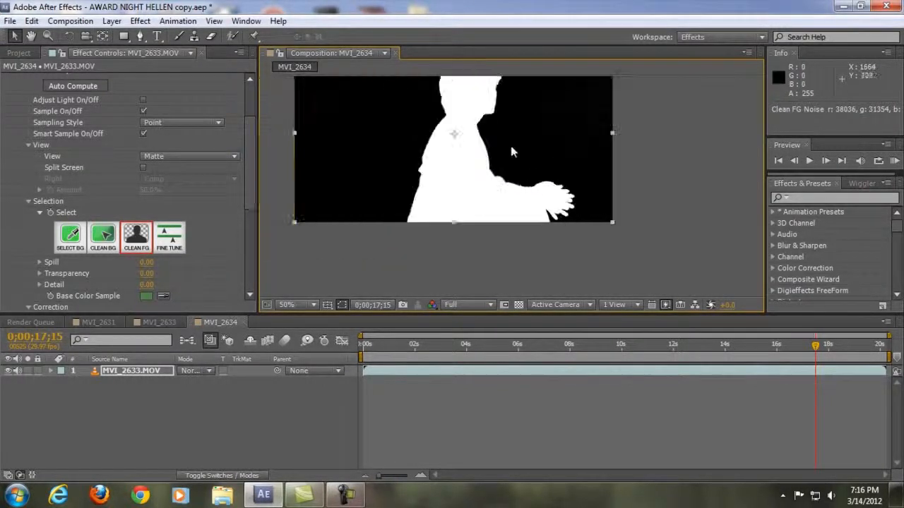
Fit the whole composition in the viewer and set the Primatte view to Comp
click(301, 304)
click(331, 80)
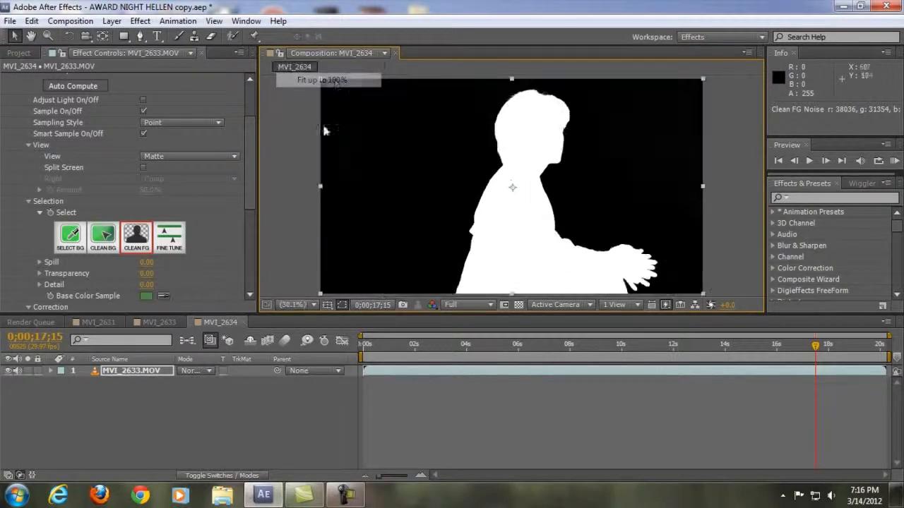
click(207, 156)
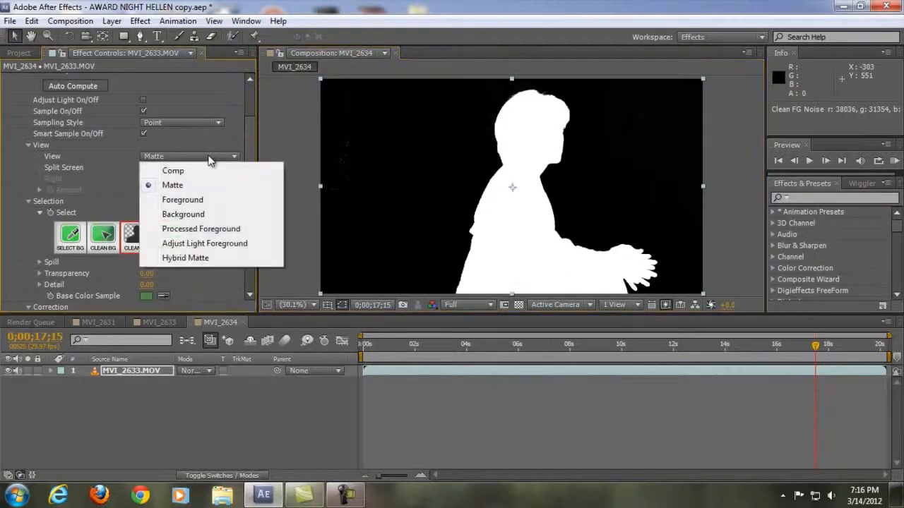
click(202, 171)
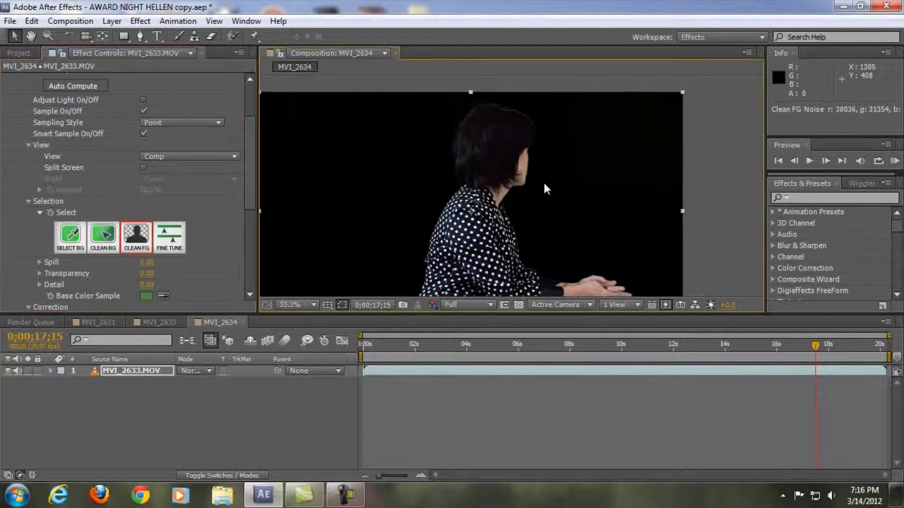
Examine the keyed edges around the woman's chin, face and the top of her hair for remaining fringe
scroll(547, 182, up, 4)
scroll(550, 181, up, 3)
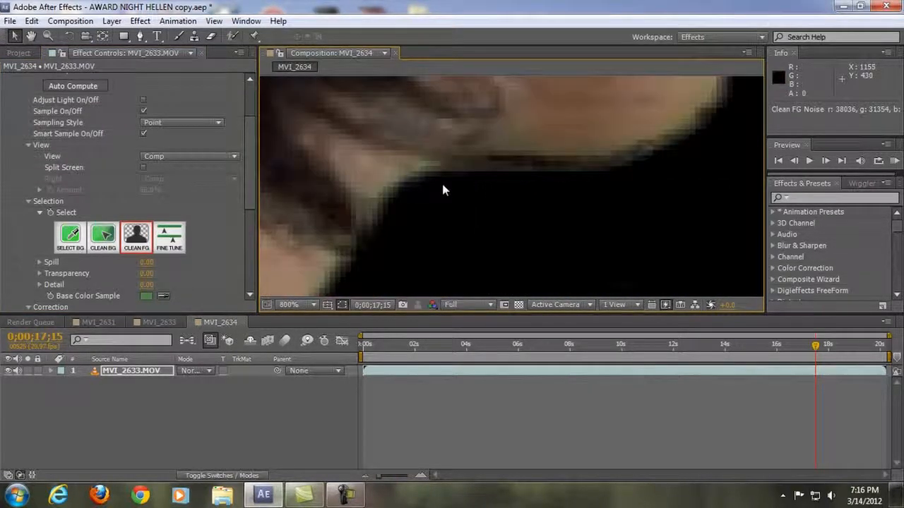
drag(665, 142, 537, 257)
drag(551, 161, 528, 284)
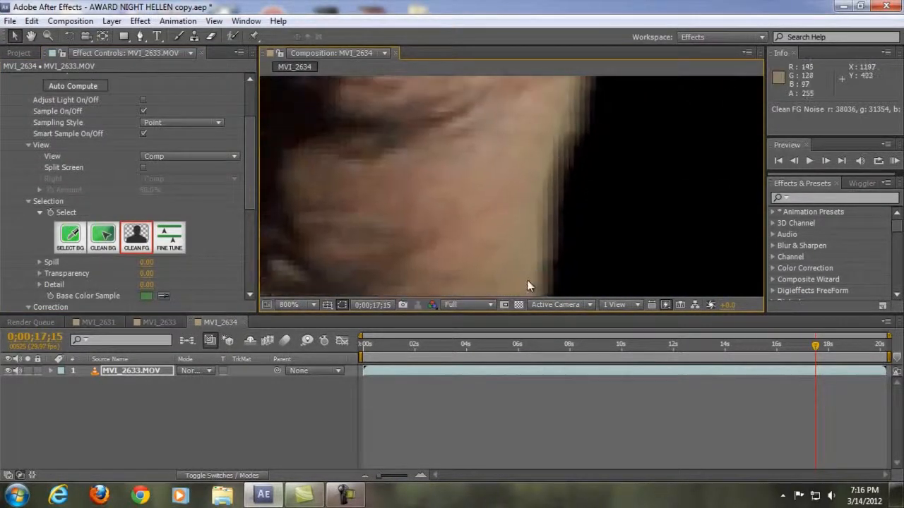
scroll(528, 286, down, 4)
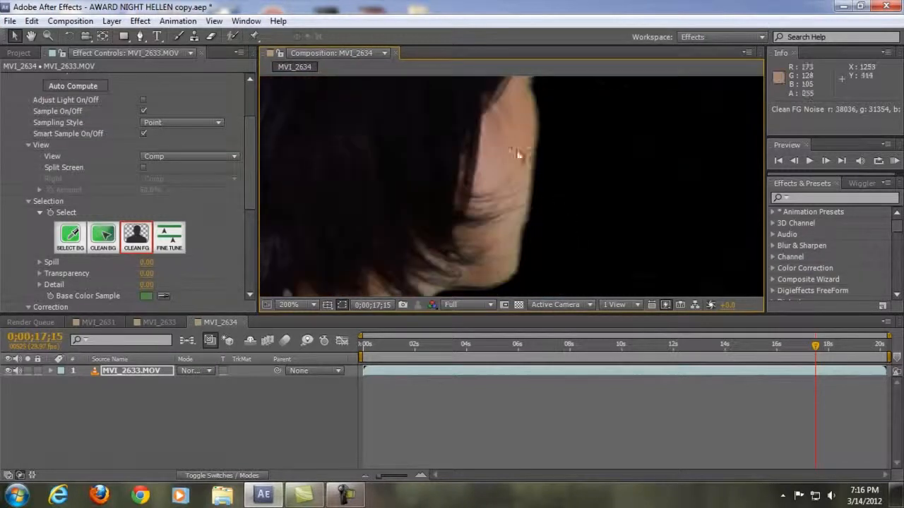
drag(517, 154, 558, 286)
drag(538, 182, 534, 323)
scroll(566, 210, up, 1)
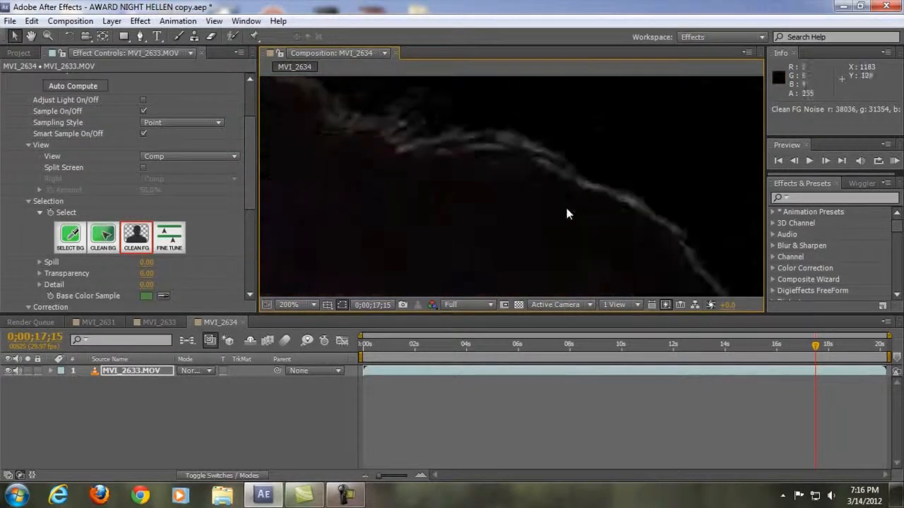
scroll(569, 228, up, 2)
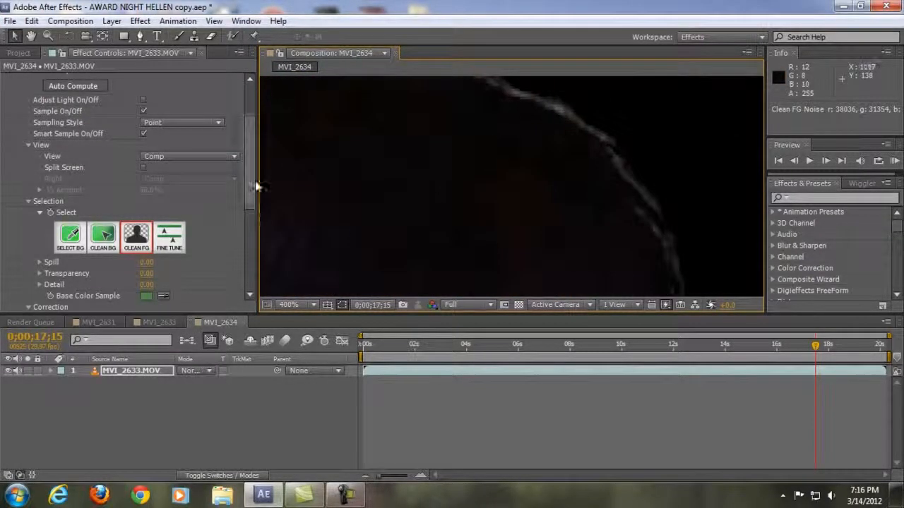
Reduce the green spill along the edge of the woman's face by sampling it with Primatte's Spill Sponge
drag(255, 181, 252, 237)
click(65, 204)
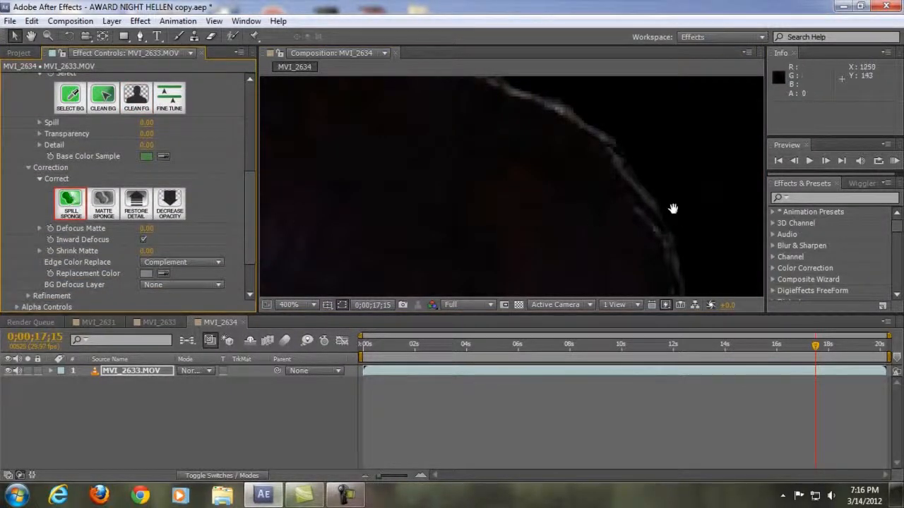
drag(673, 209, 585, 122)
drag(587, 198, 552, 124)
scroll(555, 204, down, 1)
drag(524, 241, 595, 153)
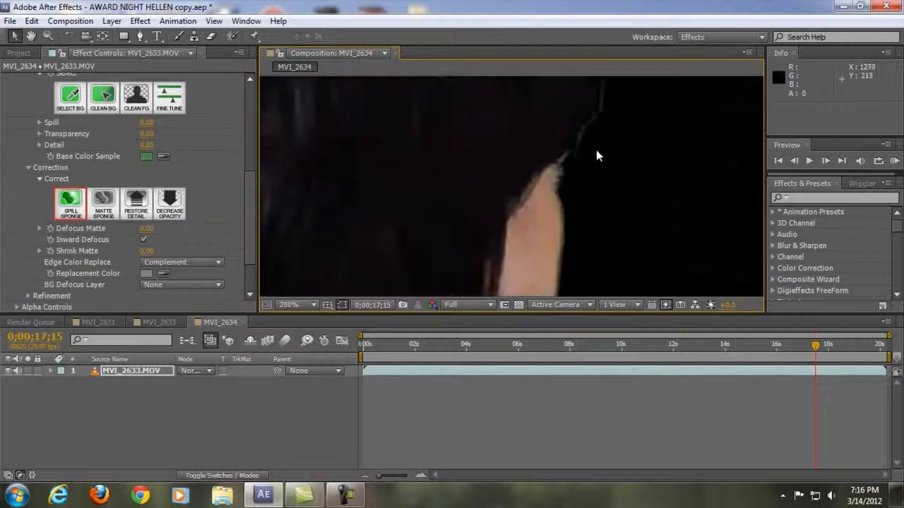
drag(540, 261, 530, 126)
scroll(545, 190, up, 2)
drag(610, 153, 505, 191)
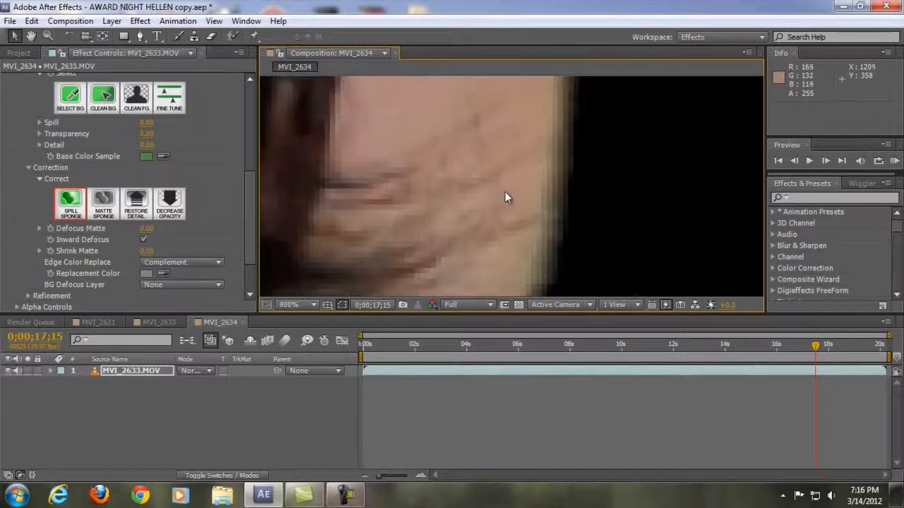
click(548, 208)
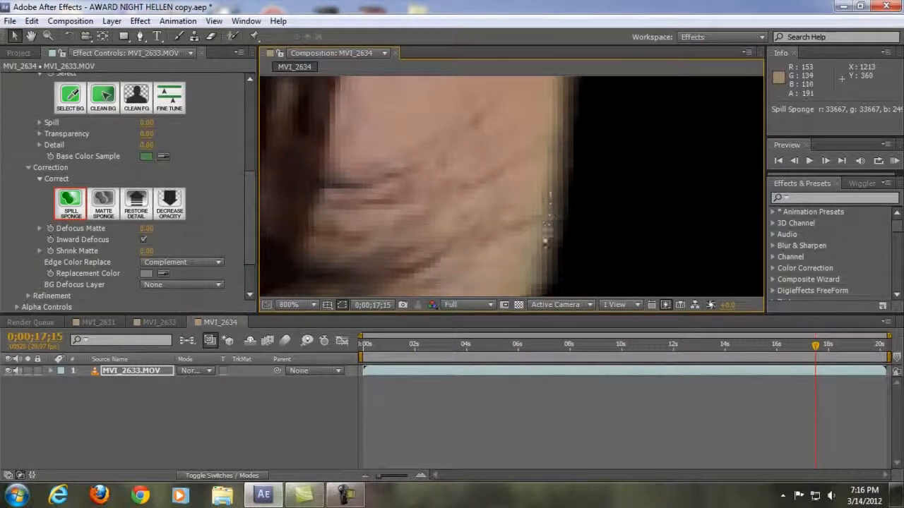
mouse_move(544, 238)
mouse_down()
mouse_move(547, 264)
mouse_move(555, 145)
mouse_move(545, 261)
mouse_up()
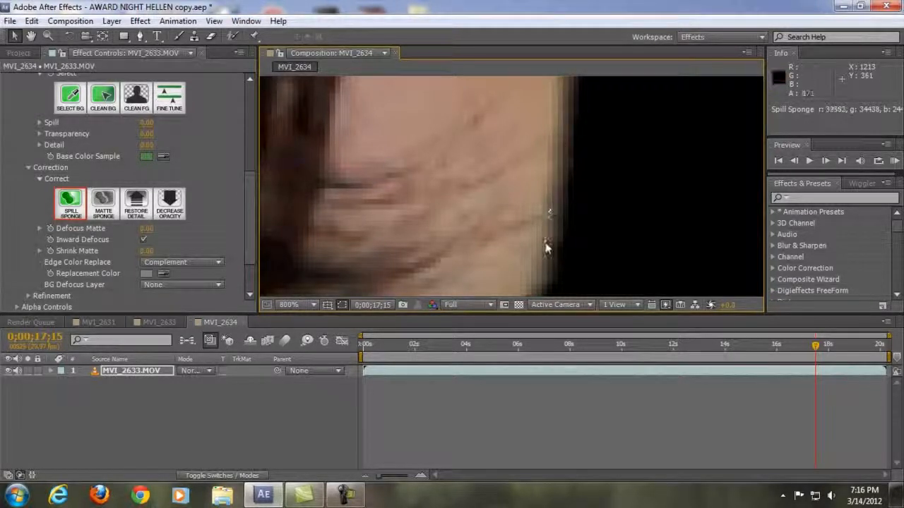
Examine the keyed result around the woman's head, neck and collar at several zoom levels
scroll(615, 196, down, 2)
scroll(615, 196, down, 1)
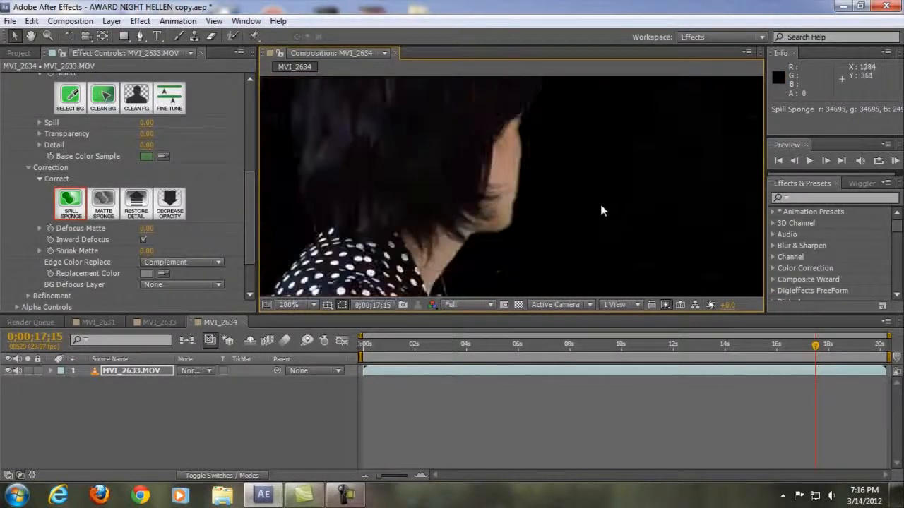
scroll(599, 206, down, 1)
scroll(598, 208, up, 1)
drag(453, 140, 496, 130)
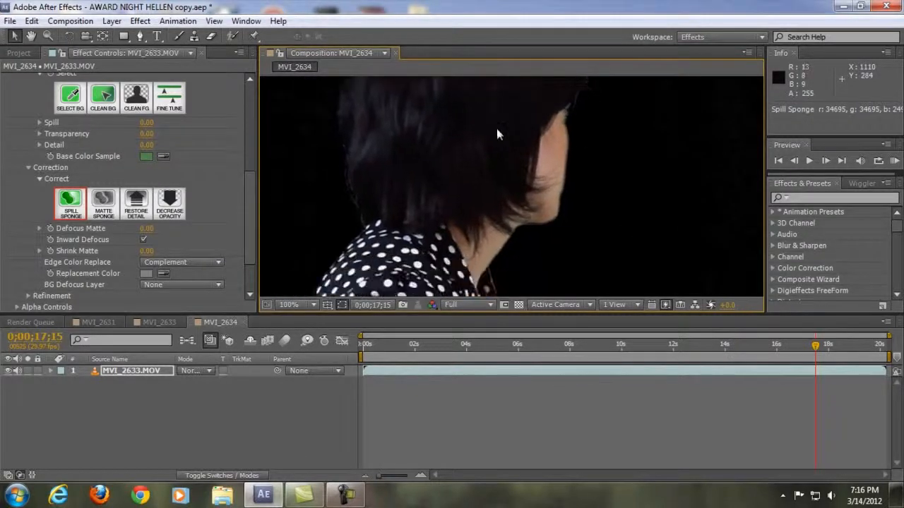
scroll(543, 186, up, 4)
scroll(552, 178, down, 1)
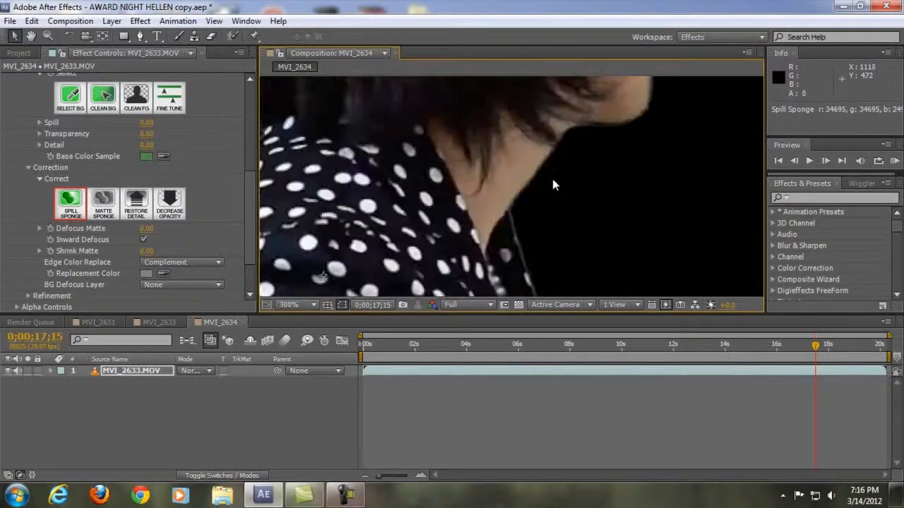
scroll(552, 179, up, 2)
Set Primatte's Defocus Matte to 3 to soften the key's edge
drag(251, 209, 252, 222)
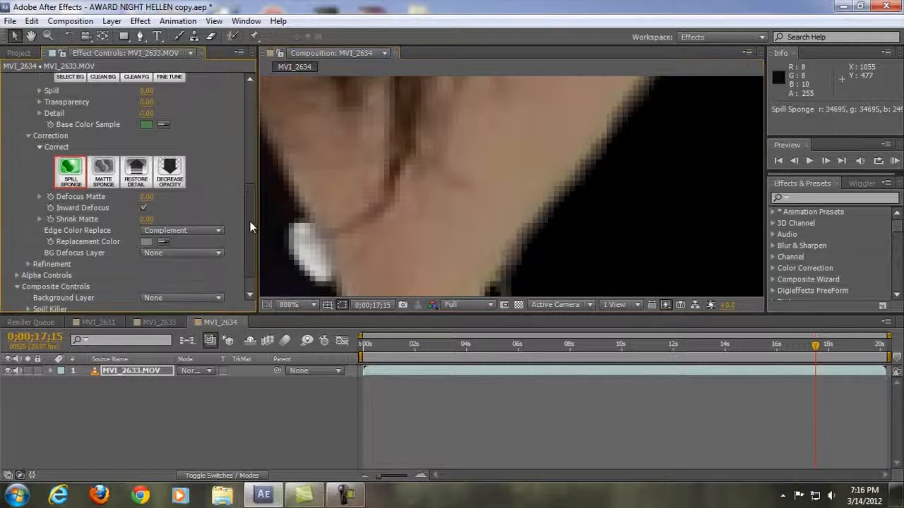
click(149, 197)
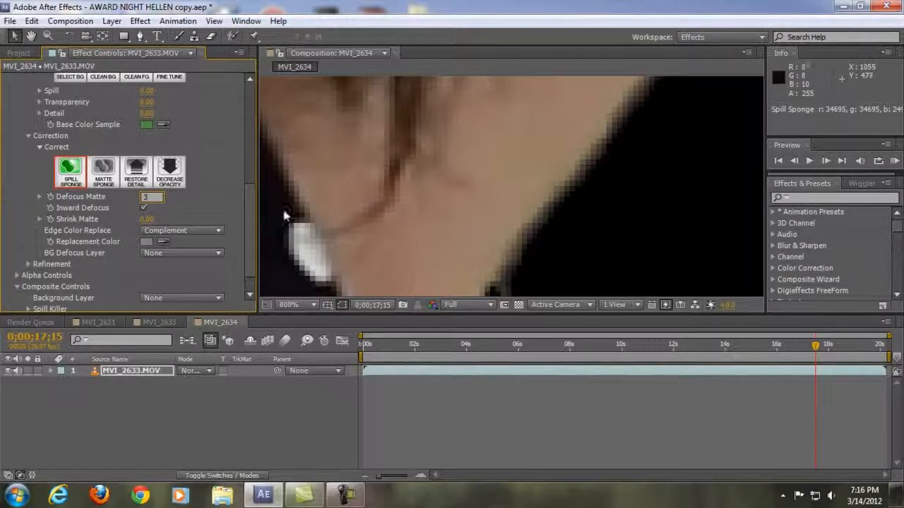
click(201, 195)
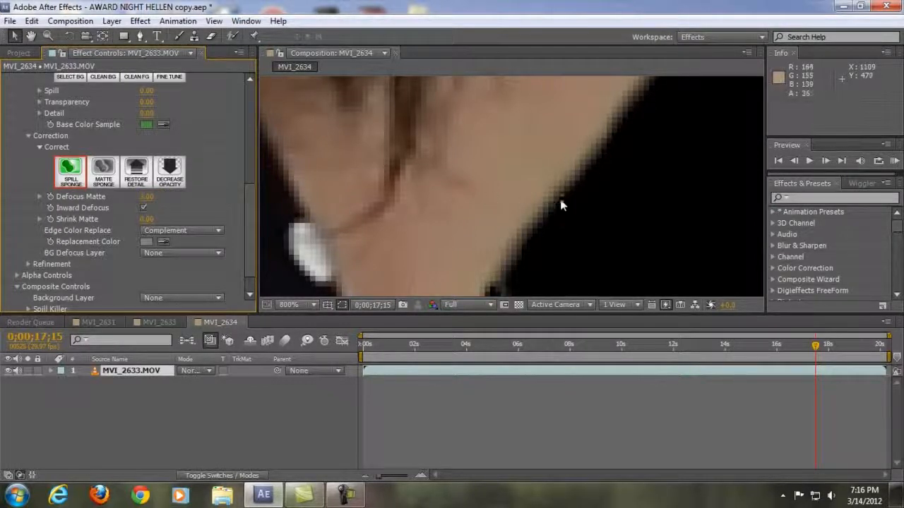
Raise Primatte's Shrink Matte to about 55.6 to trim the light fringe around the woman's hair
drag(591, 175, 589, 225)
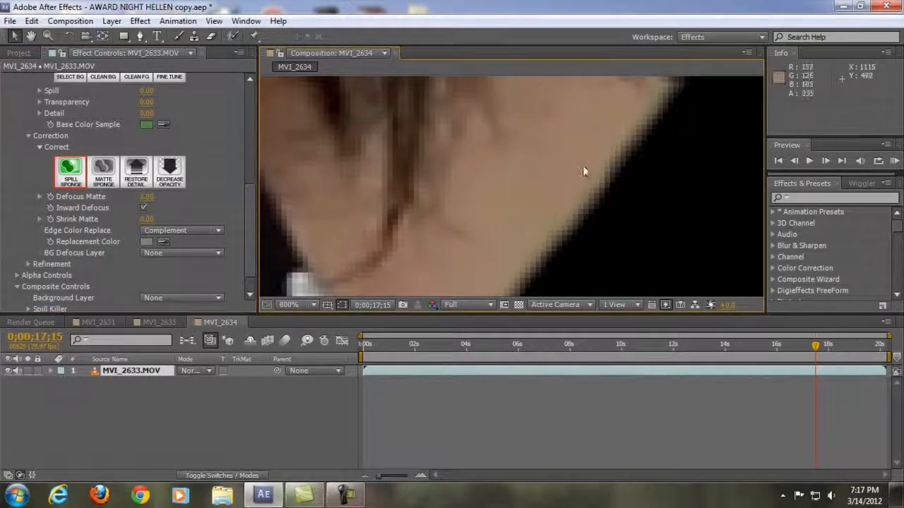
scroll(579, 176, down, 8)
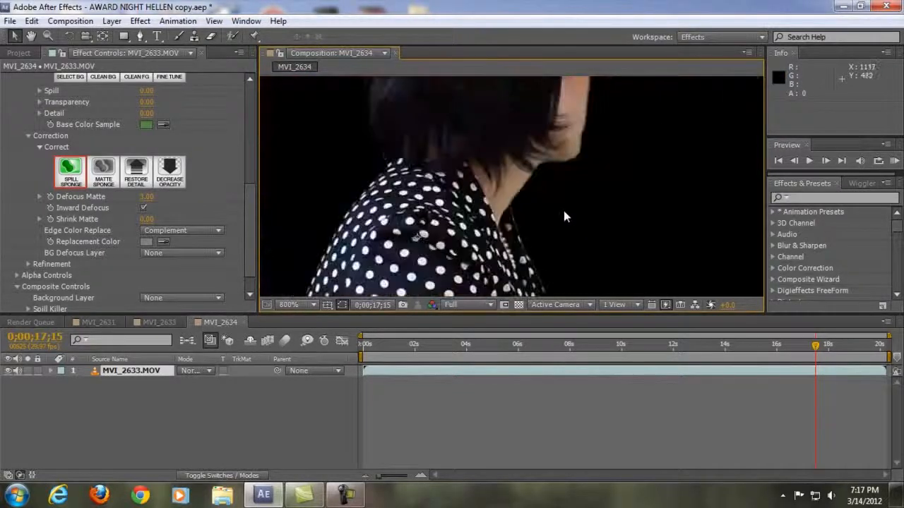
scroll(565, 214, up, 2)
scroll(577, 191, down, 2)
scroll(577, 188, up, 2)
scroll(578, 187, down, 1)
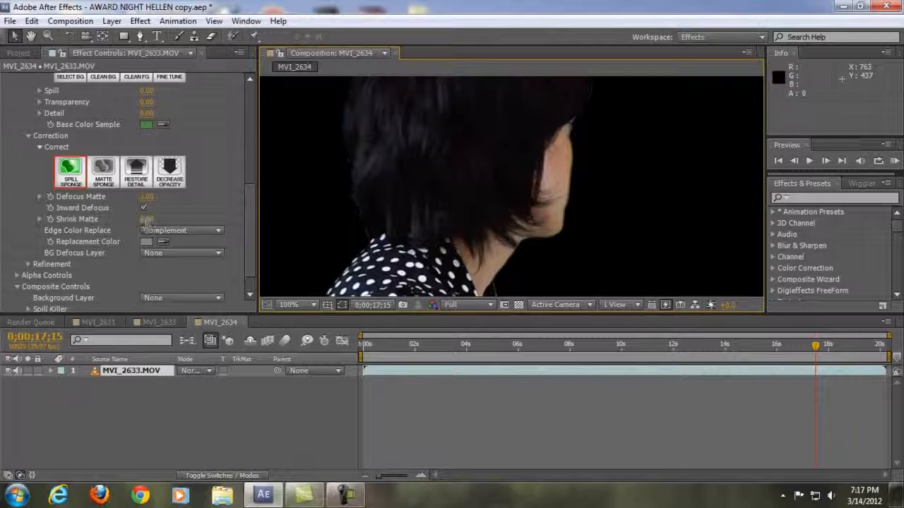
drag(146, 220, 163, 219)
scroll(574, 260, down, 2)
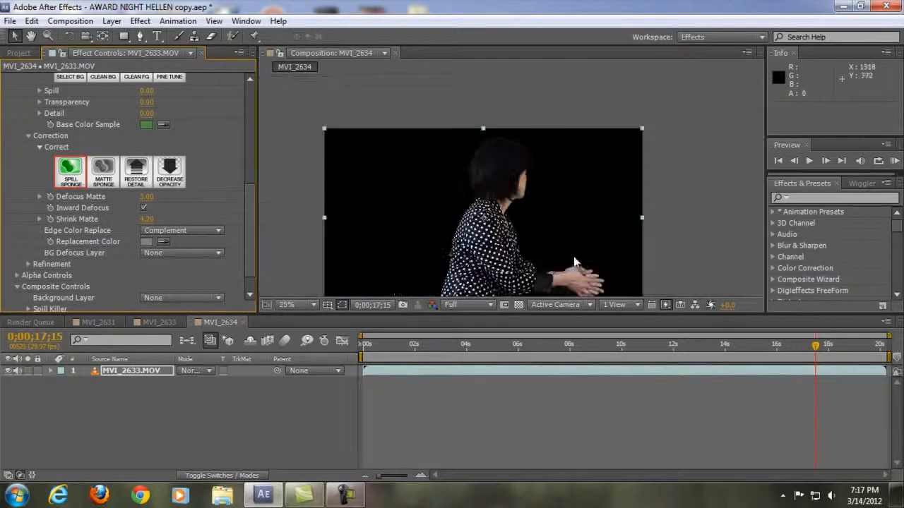
scroll(568, 265, up, 5)
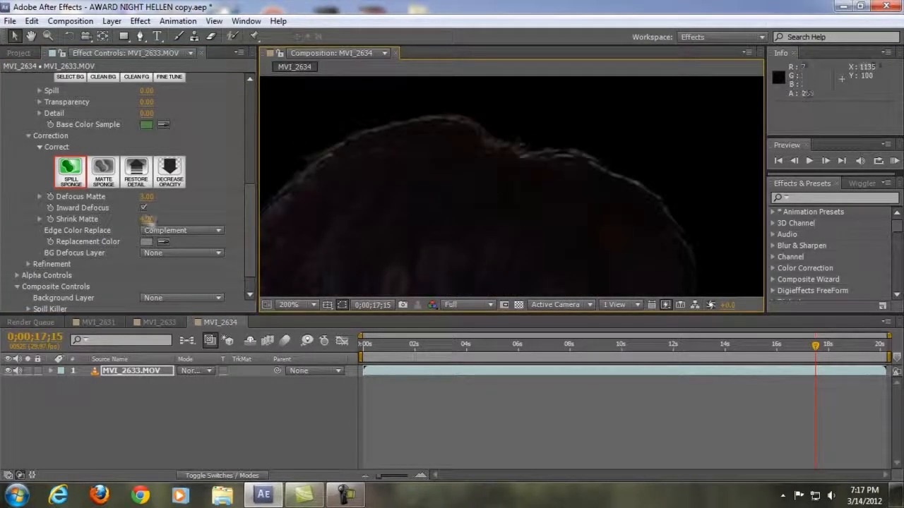
drag(150, 220, 483, 248)
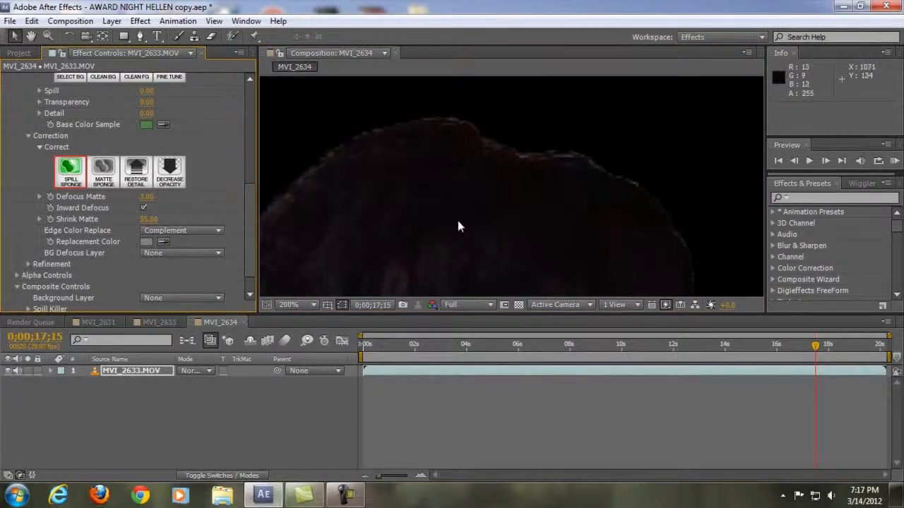
scroll(458, 220, down, 4)
scroll(498, 219, down, 1)
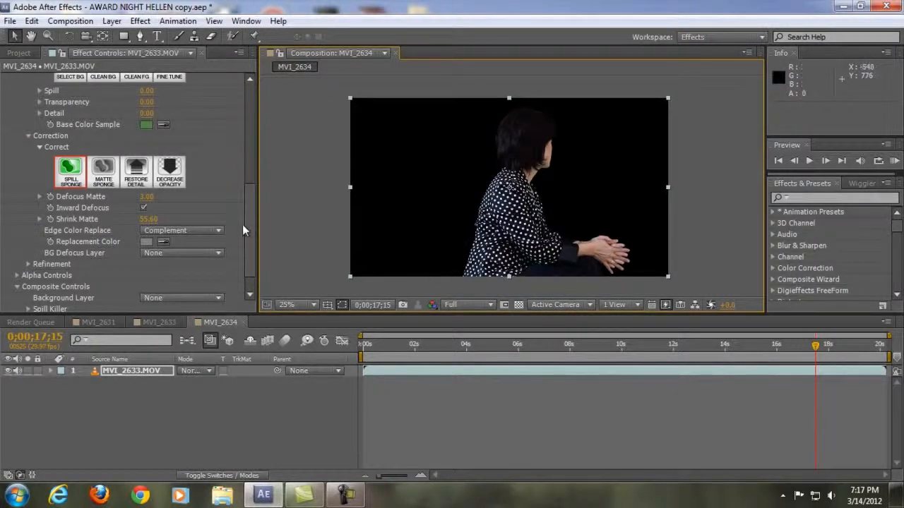
Add Aircraft_Seat.jpg from the project to the MVI_2634 composition as a background beneath the MVI_2633.MOV layer
scroll(246, 240, down, 2)
click(20, 53)
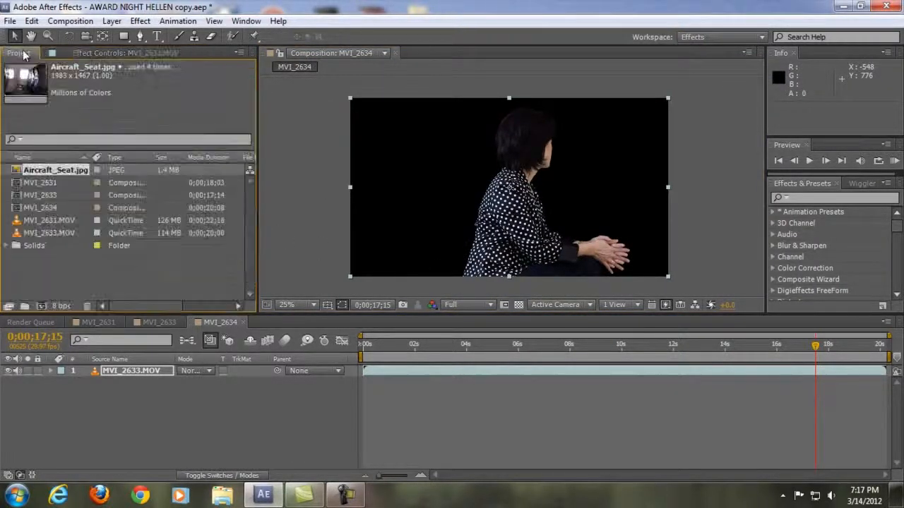
drag(50, 171, 351, 381)
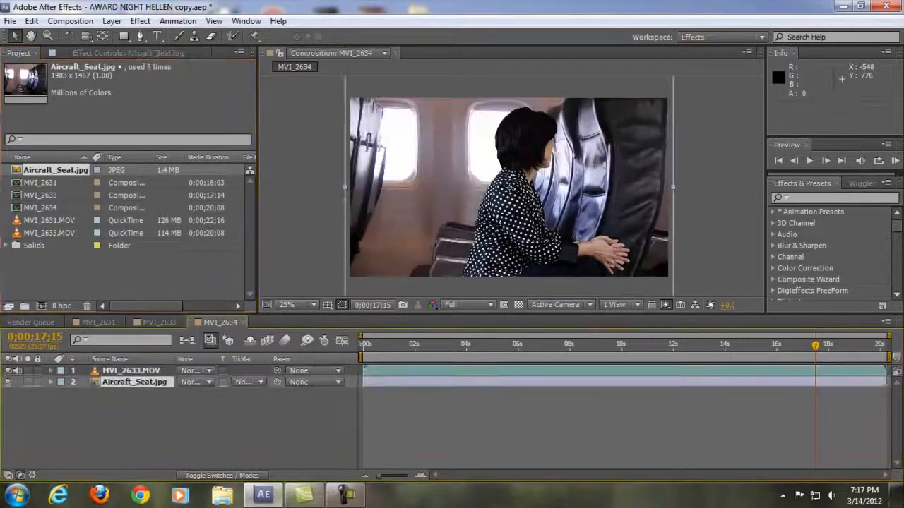
Mirror the Aircraft_Seat.jpg layer horizontally and enlarge it slightly, placing it at about 848, 636 behind the woman
drag(673, 187, 333, 191)
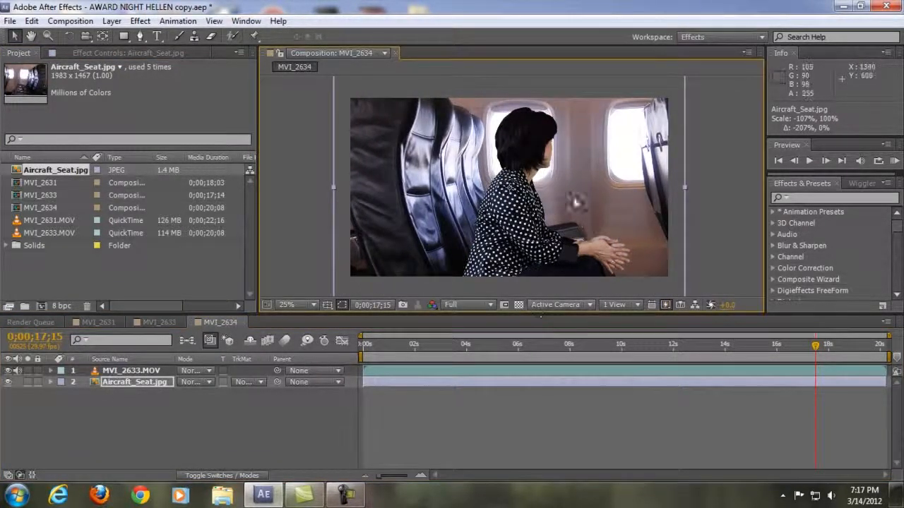
drag(658, 98, 639, 113)
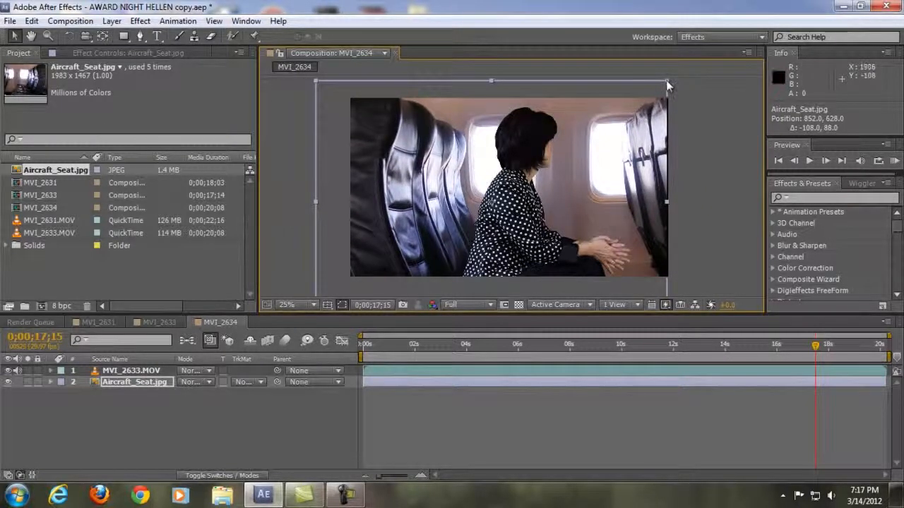
drag(667, 82, 688, 72)
mouse_move(626, 197)
mouse_down()
mouse_move(626, 190)
mouse_move(626, 199)
mouse_up()
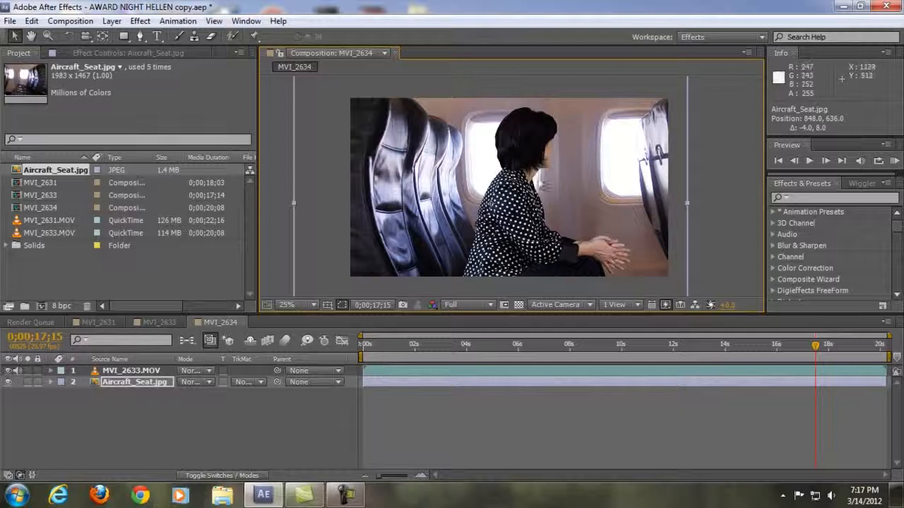
click(696, 248)
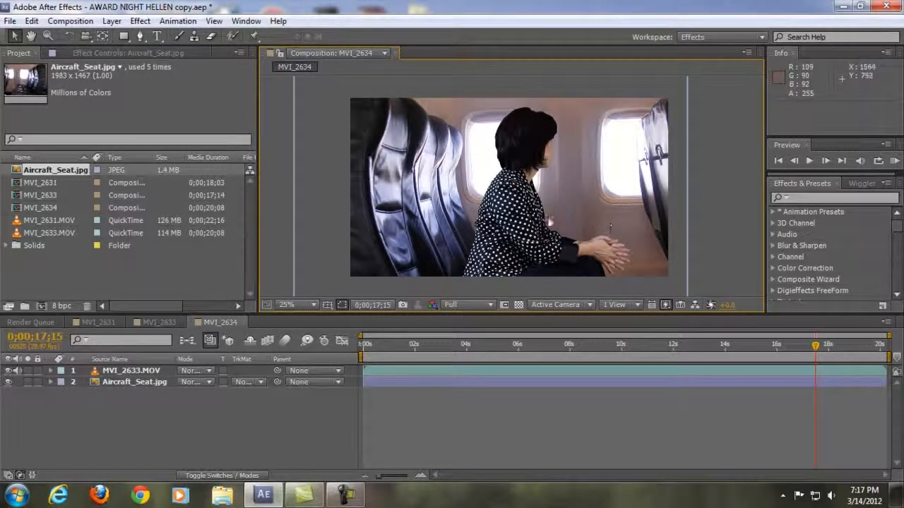
Fit the whole MVI_2634 composition in the viewer using the Fit up to 100% magnification
scroll(508, 229, up, 1)
scroll(472, 212, down, 1)
click(286, 305)
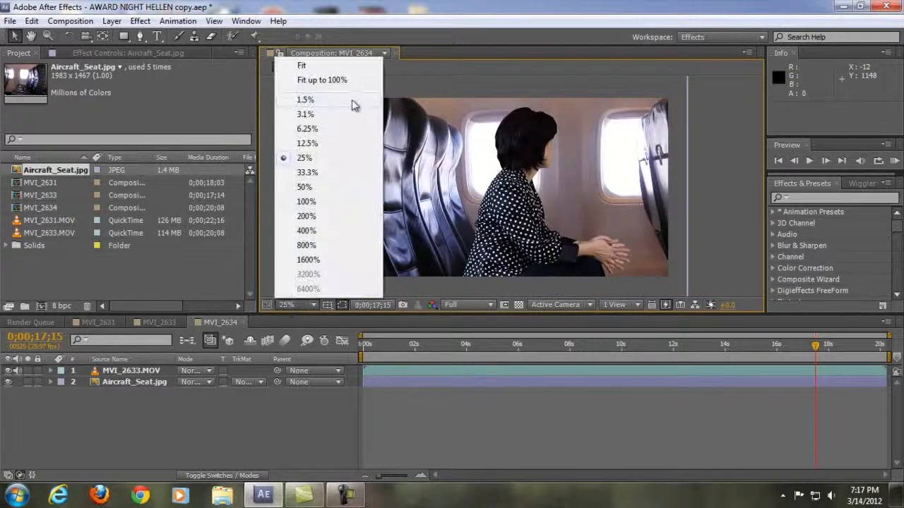
click(322, 79)
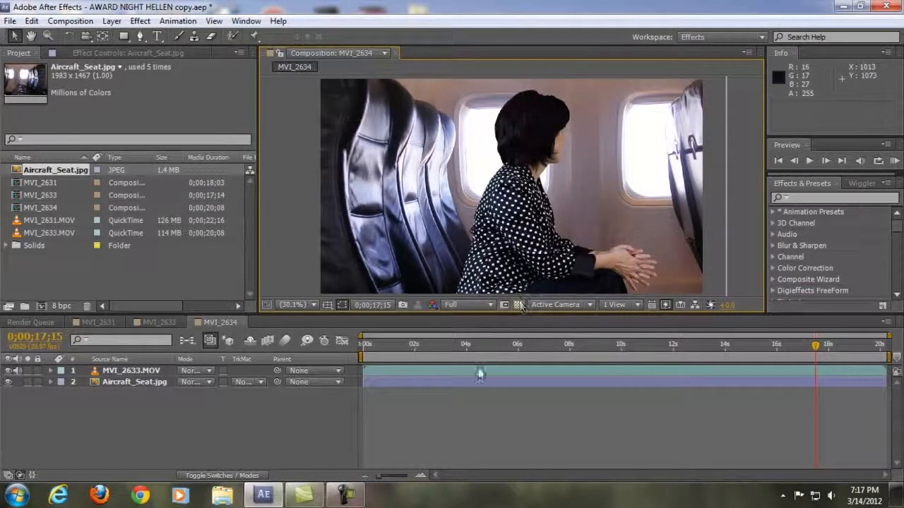
click(159, 370)
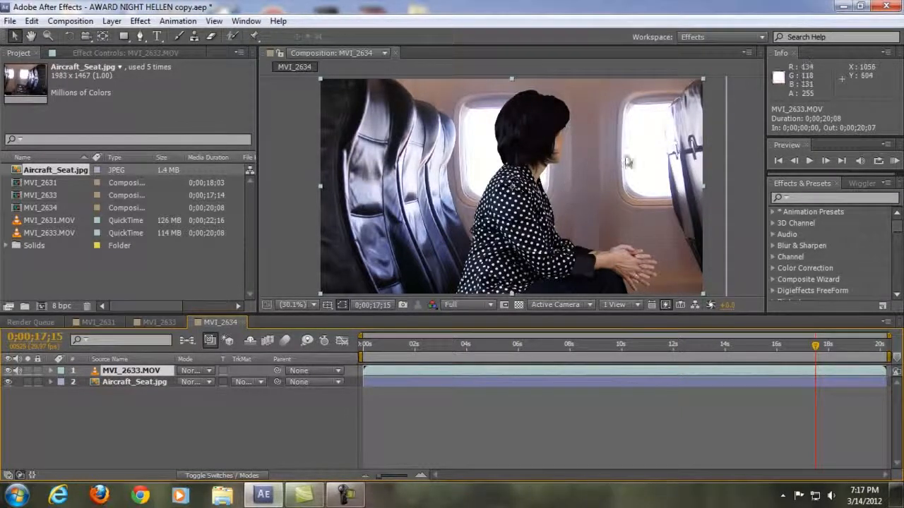
click(133, 382)
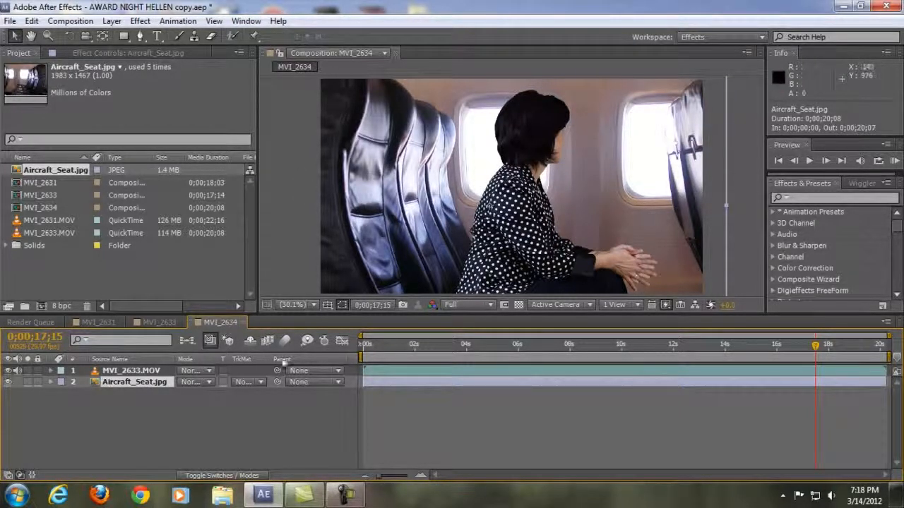
click(396, 372)
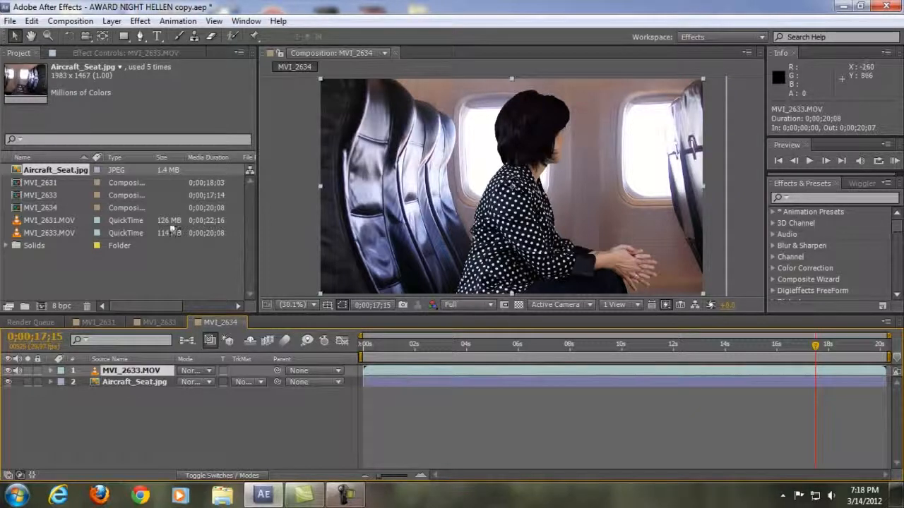
click(140, 20)
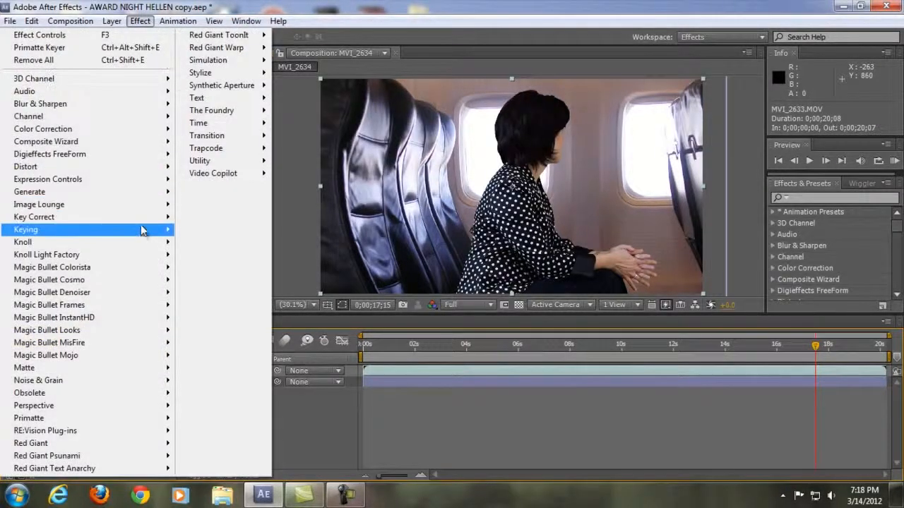
mouse_move(141, 230)
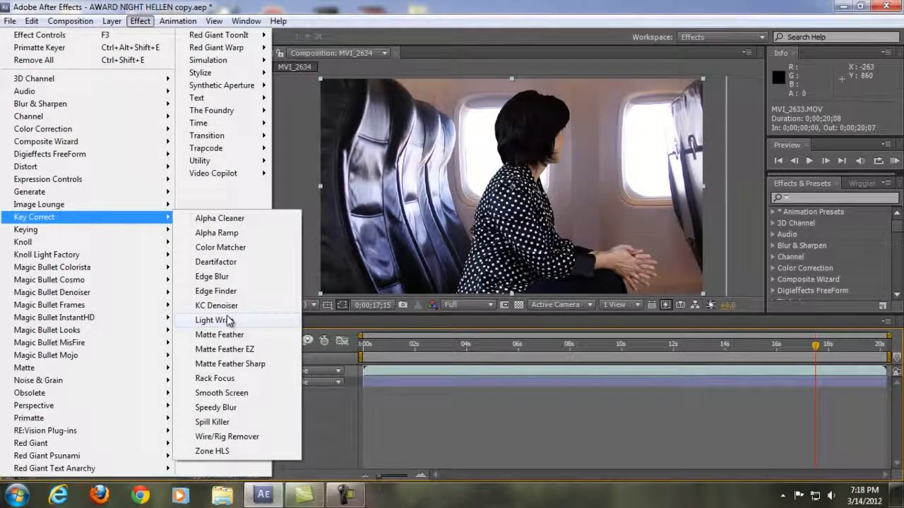
click(414, 374)
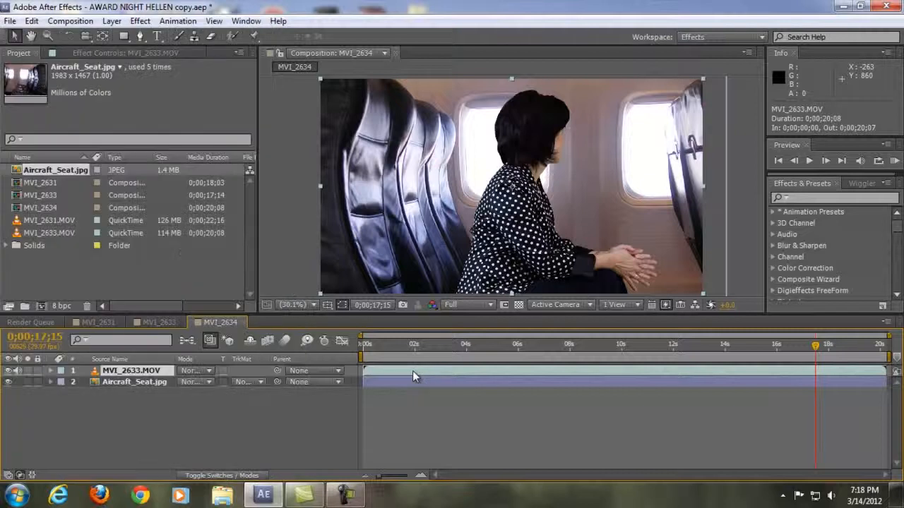
Set the Background Layer in Primatte's Composite Controls for MVI_2633.MOV to Aircraft_Seat.jpg
click(140, 55)
drag(249, 122, 251, 252)
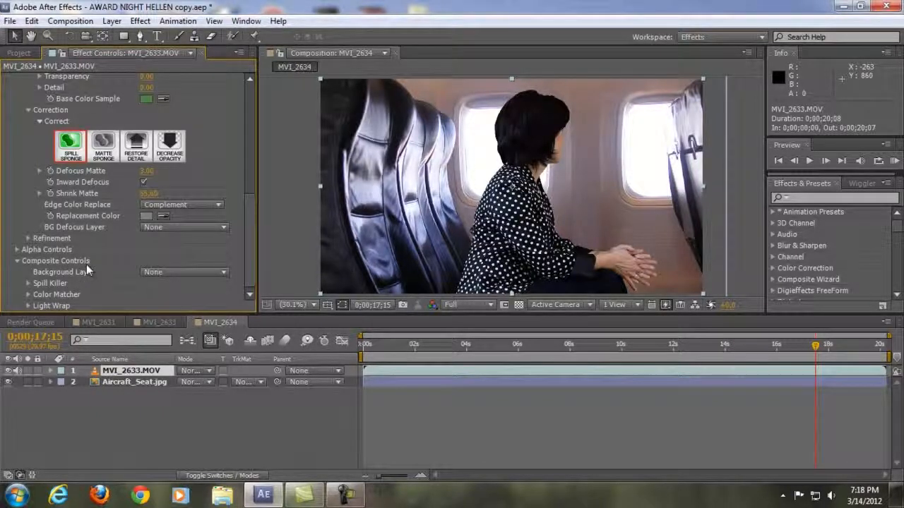
click(223, 273)
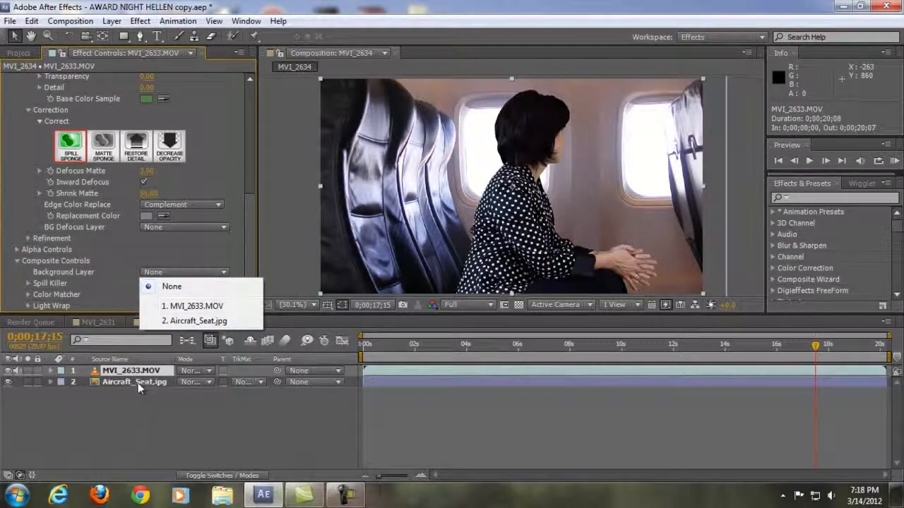
click(192, 322)
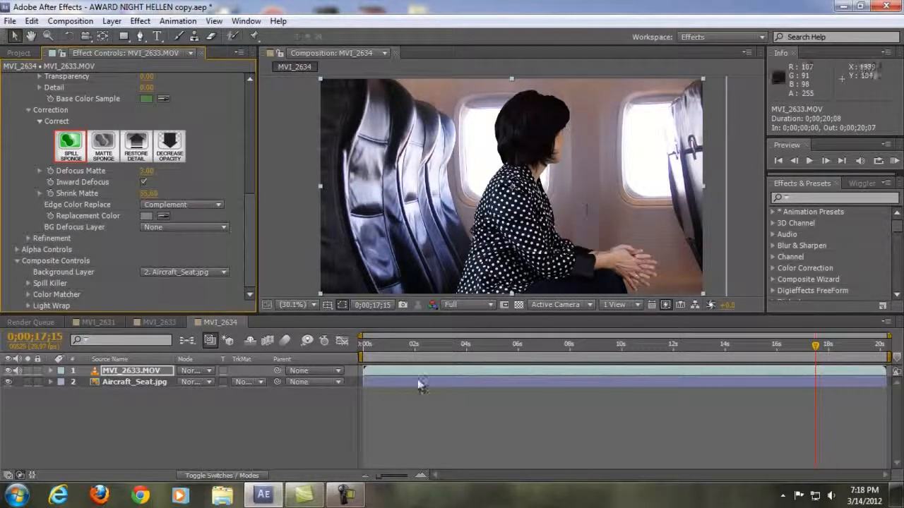
Enable Primatte's Spill Killer on the MVI_2633.MOV layer with its Color Mode set to Green
click(150, 382)
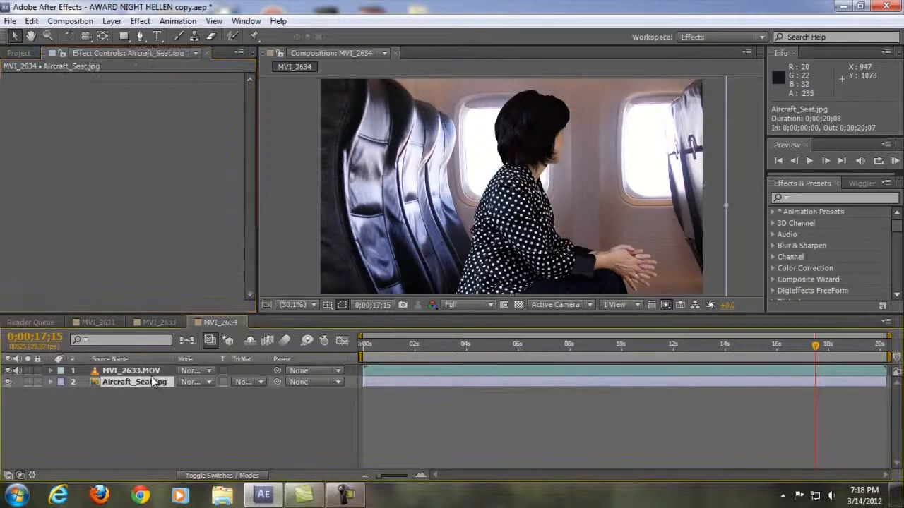
click(134, 371)
scroll(212, 211, down, 5)
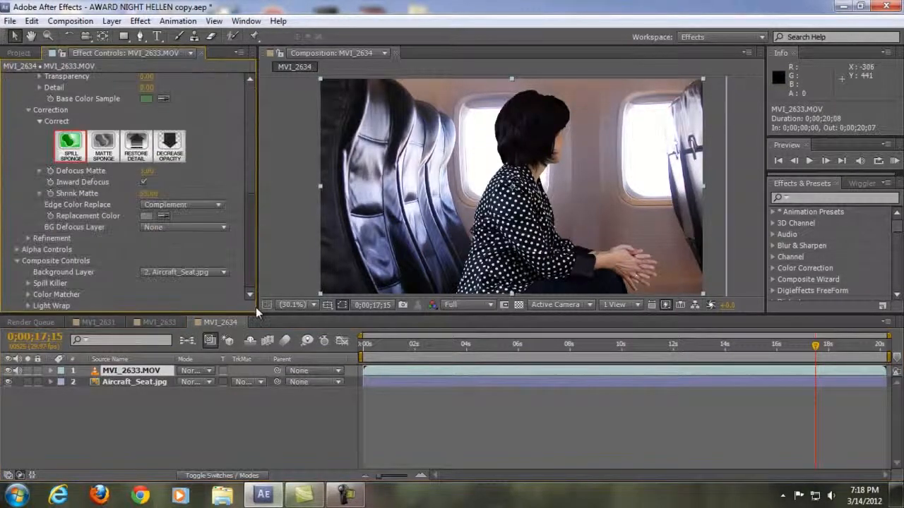
click(30, 283)
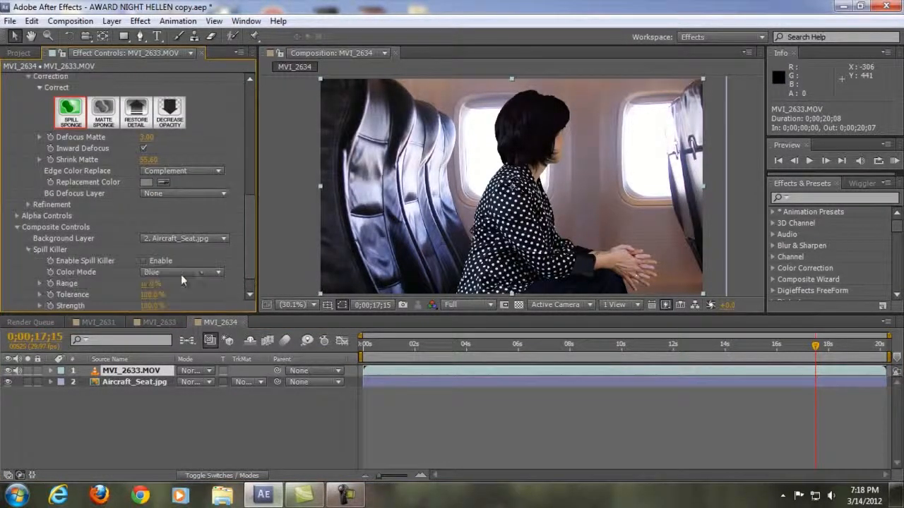
click(201, 272)
click(144, 261)
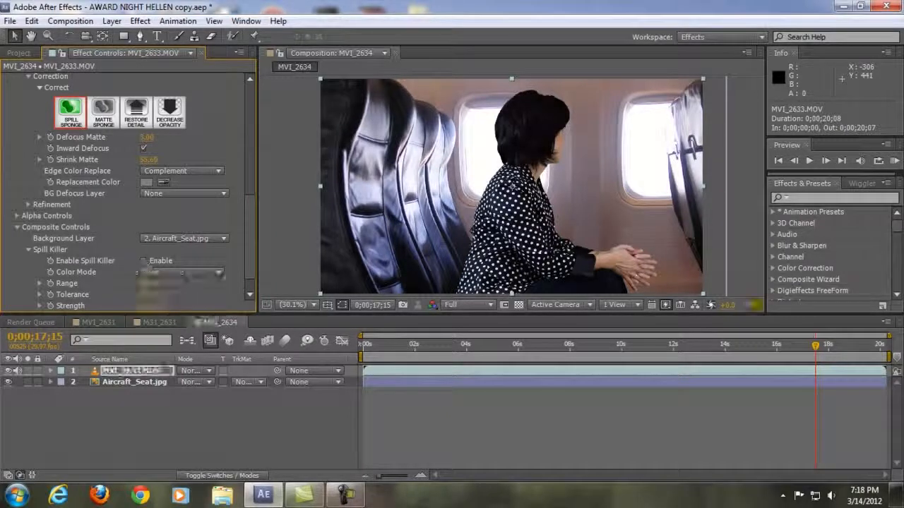
click(183, 271)
click(172, 301)
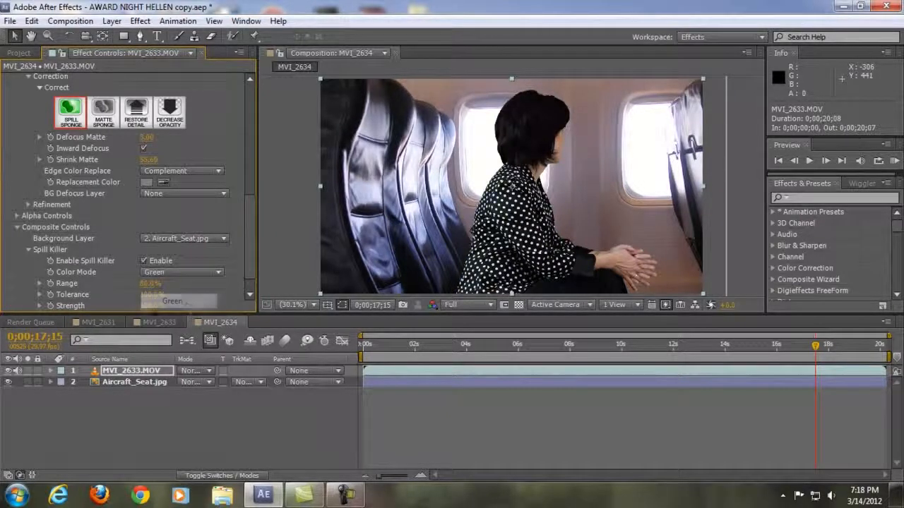
click(28, 249)
Go to the frame at 0;00;07;19 and enable Primatte's Color Matcher on the MVI_2633.MOV layer
click(34, 294)
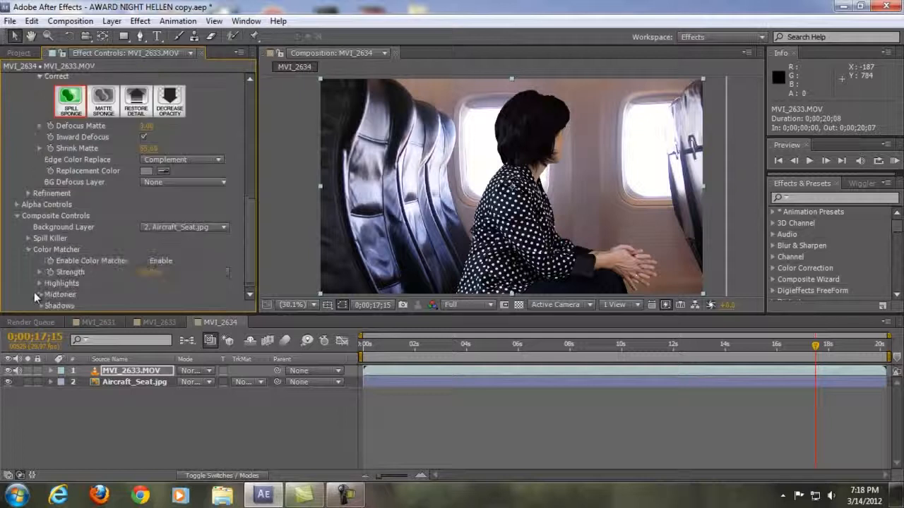
click(560, 347)
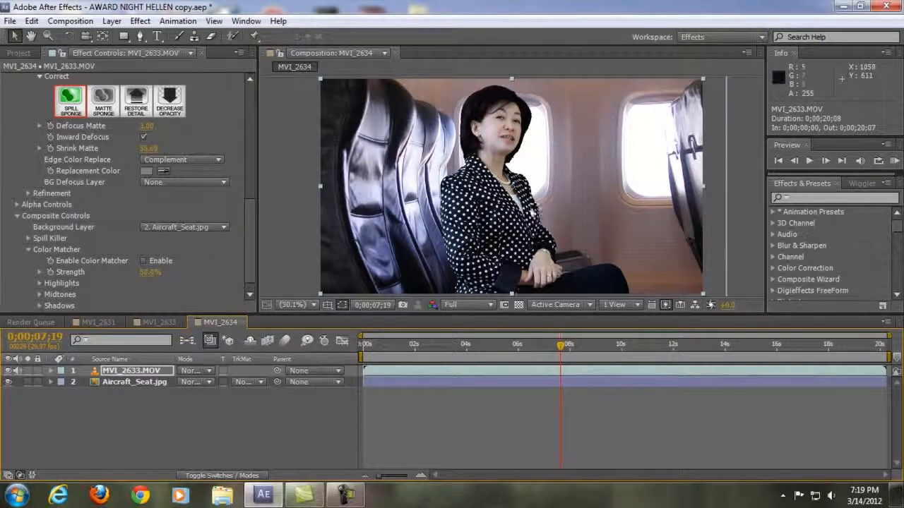
click(477, 372)
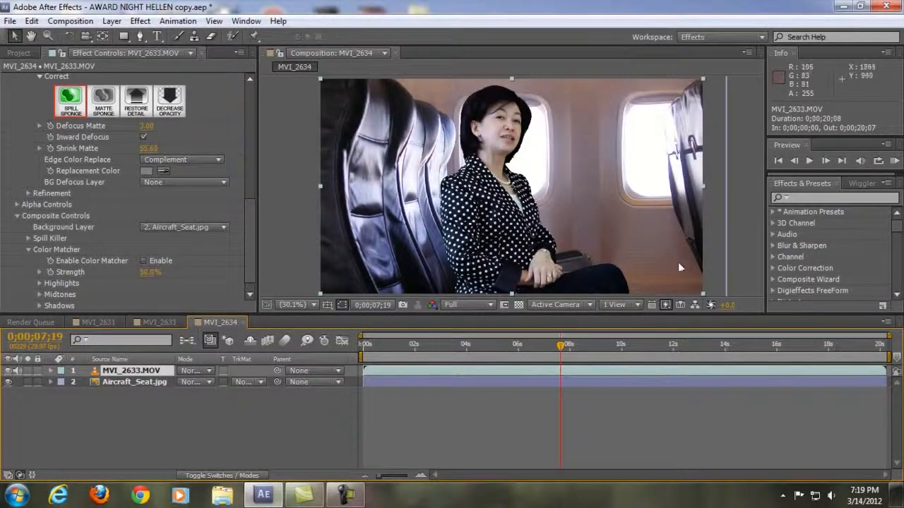
click(143, 261)
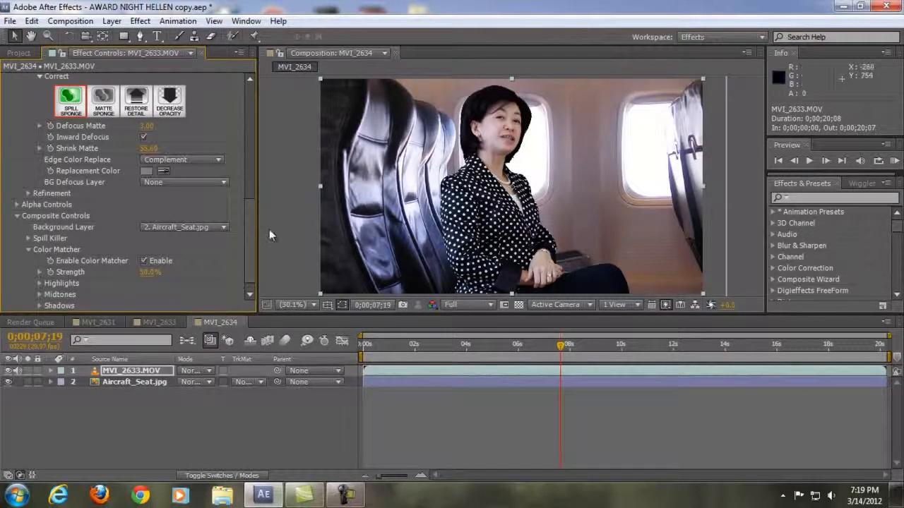
scroll(253, 238, down, 1)
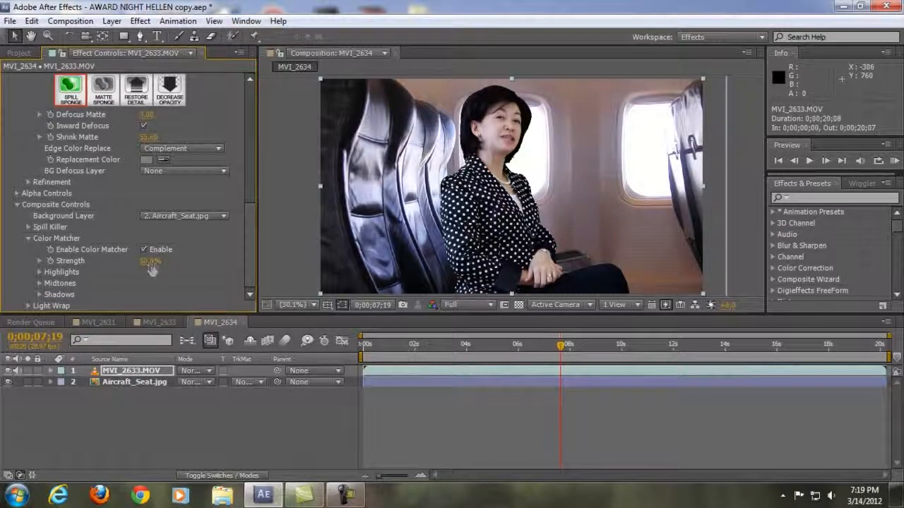
click(29, 239)
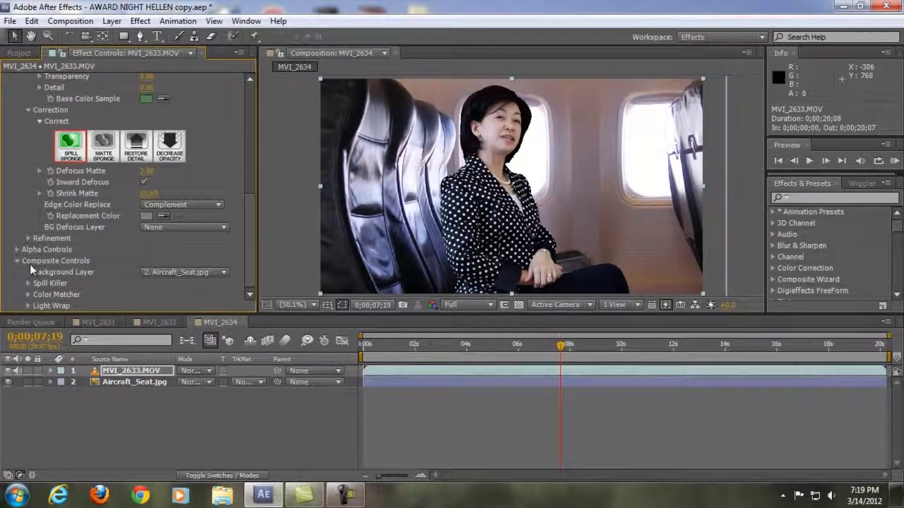
Enable Primatte's Light Wrap with a Width of 17 and a Brightness of 1 on the MVI_2633.MOV layer
click(27, 306)
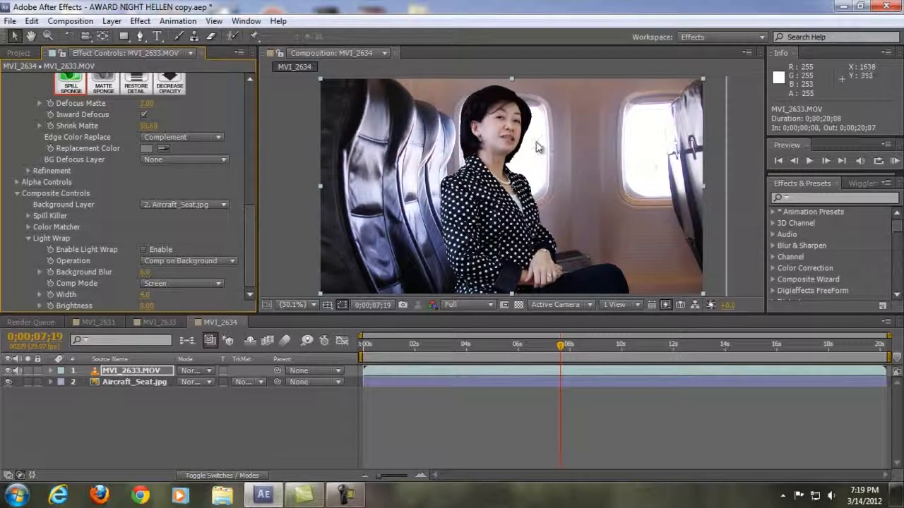
key(.)
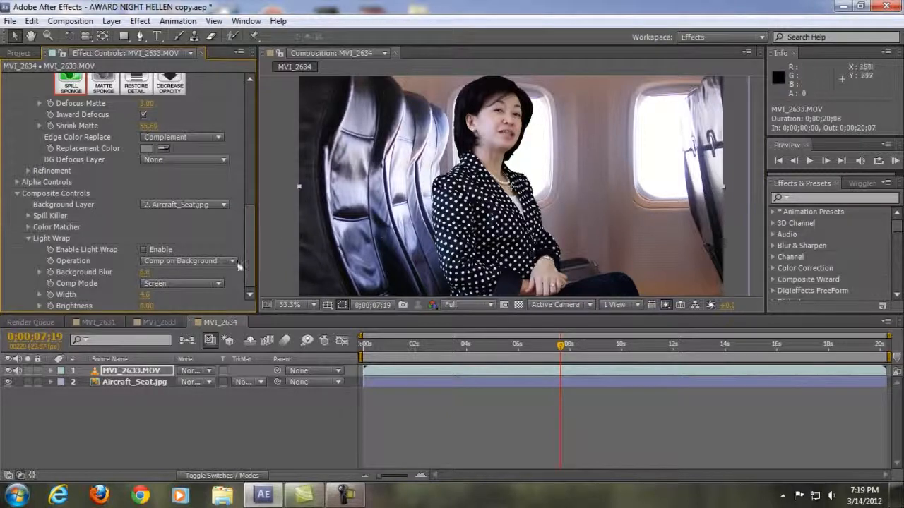
click(144, 250)
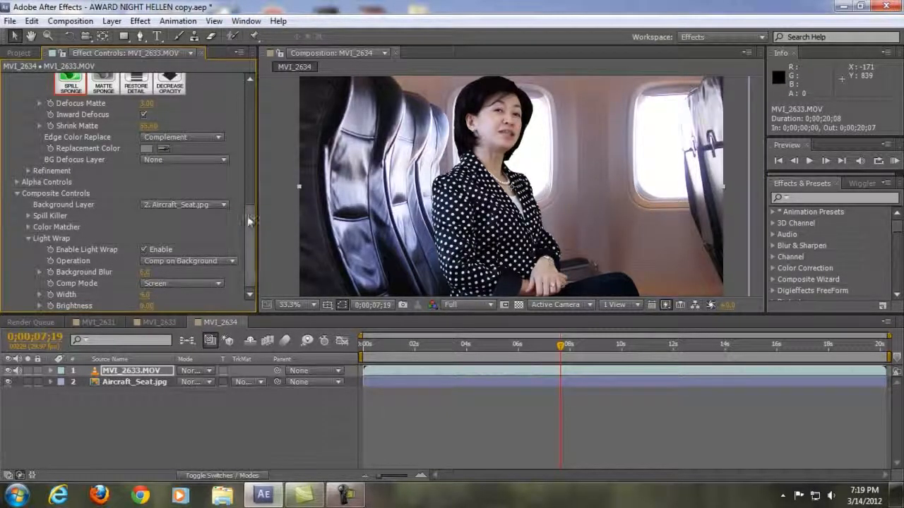
mouse_move(145, 295)
mouse_down()
mouse_move(192, 296)
mouse_move(160, 295)
mouse_up()
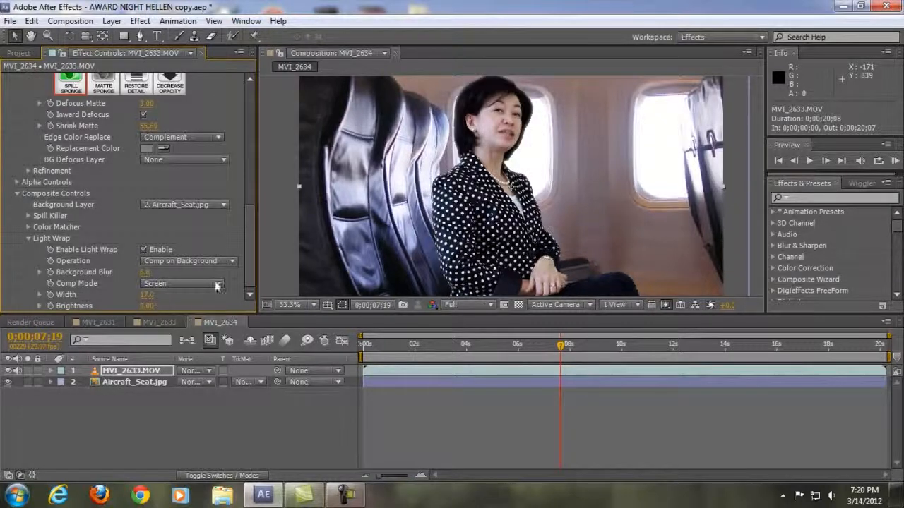
drag(149, 307, 207, 310)
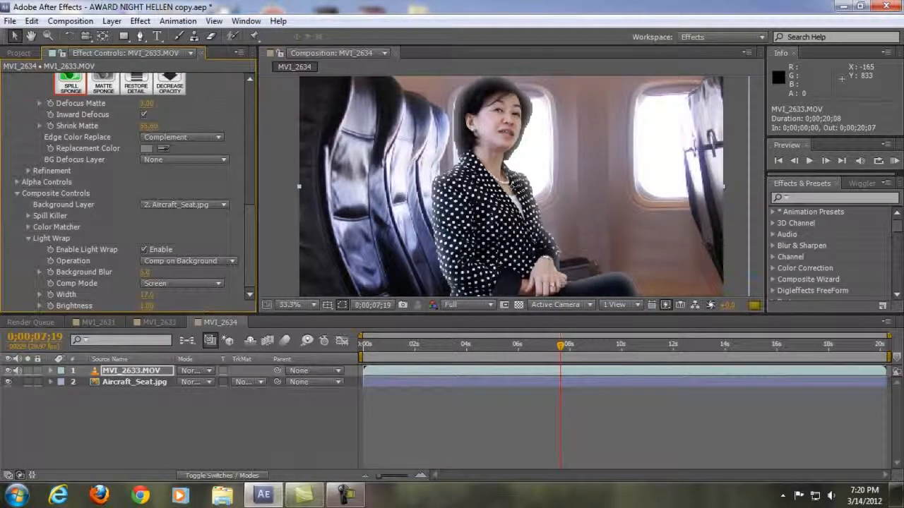
Inspect the light wrap along the woman's hair, neck and jacket edges up close, and check the whole composite at 0;00;10;12
scroll(485, 137, up, 4)
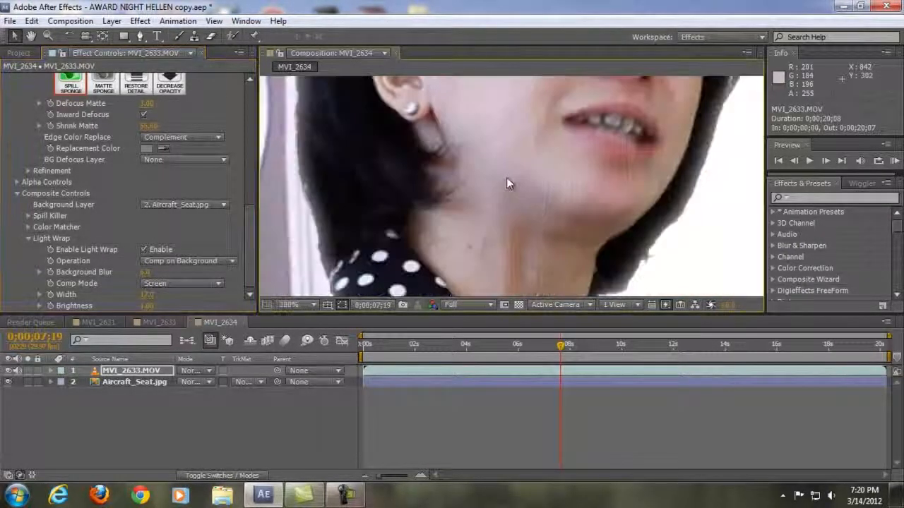
drag(377, 162, 501, 187)
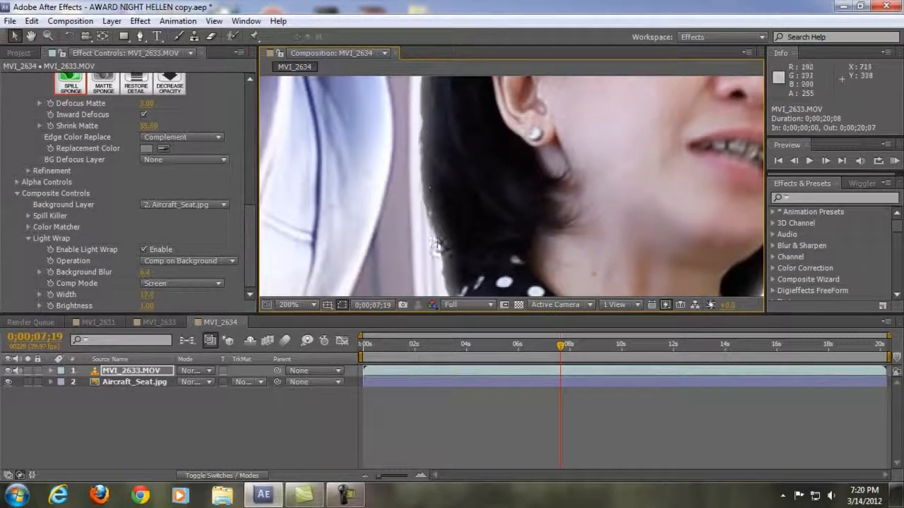
scroll(565, 244, down, 1)
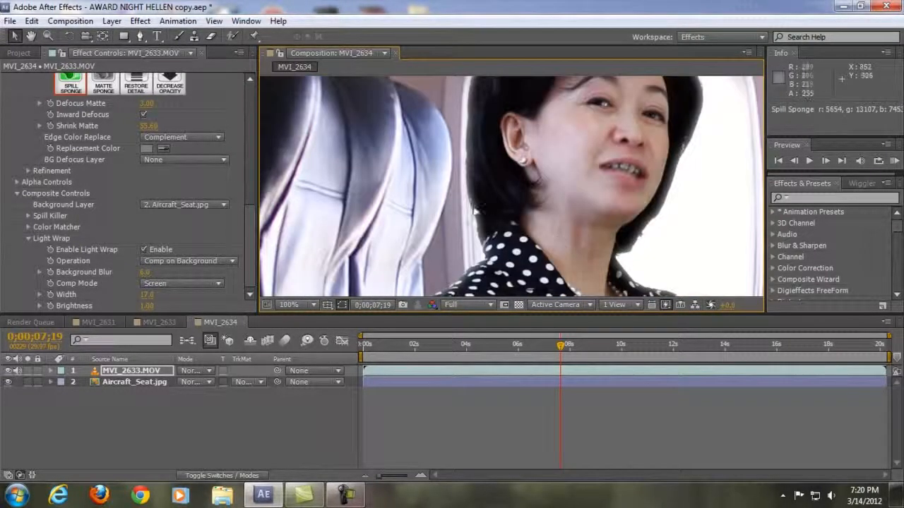
drag(604, 269, 521, 217)
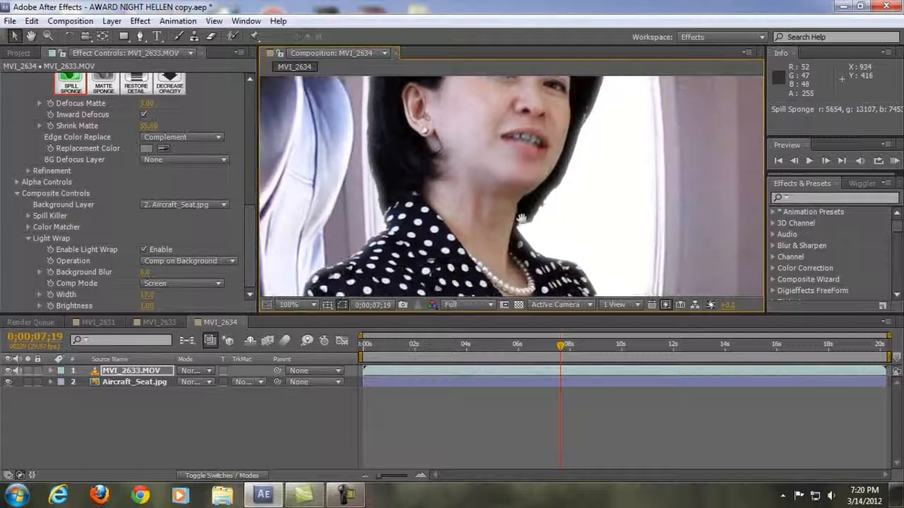
scroll(614, 205, down, 2)
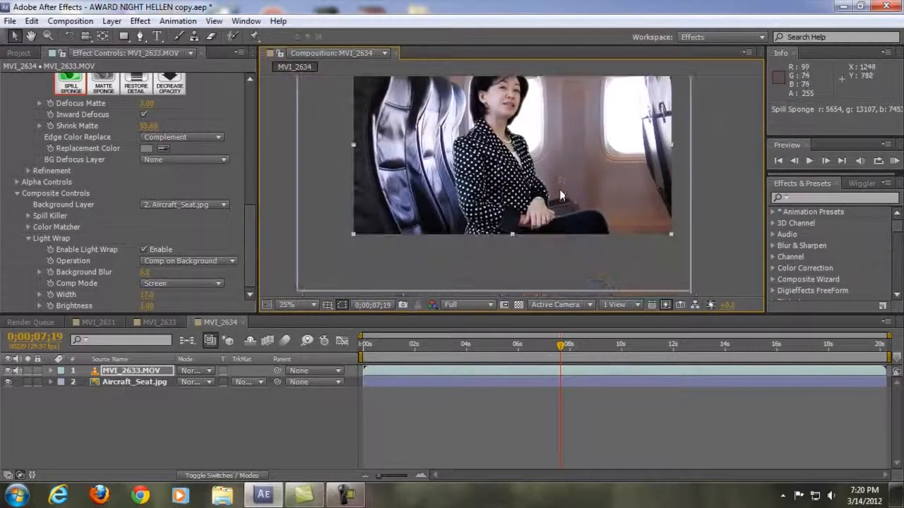
scroll(561, 195, up, 5)
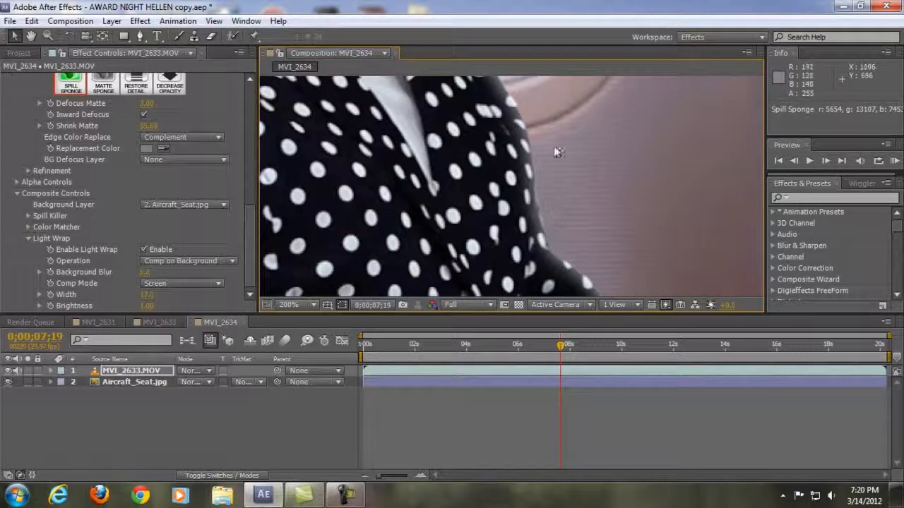
scroll(563, 201, down, 5)
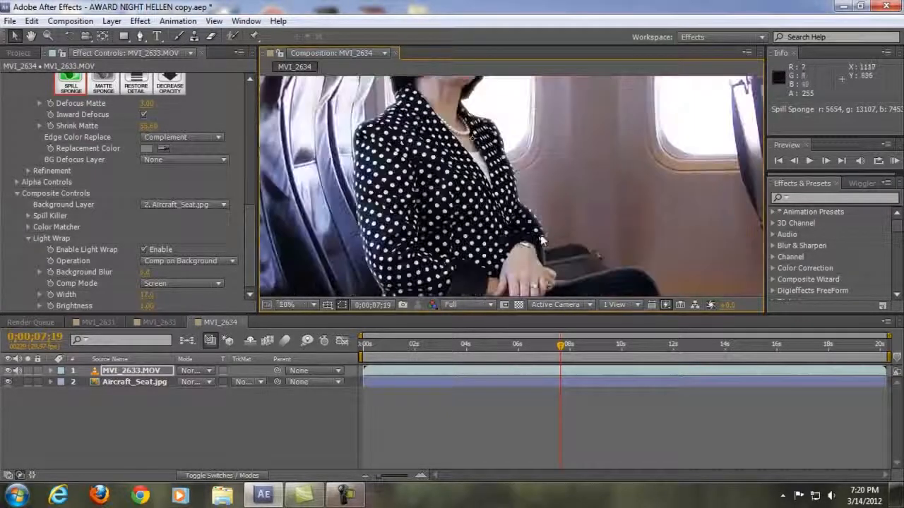
click(632, 346)
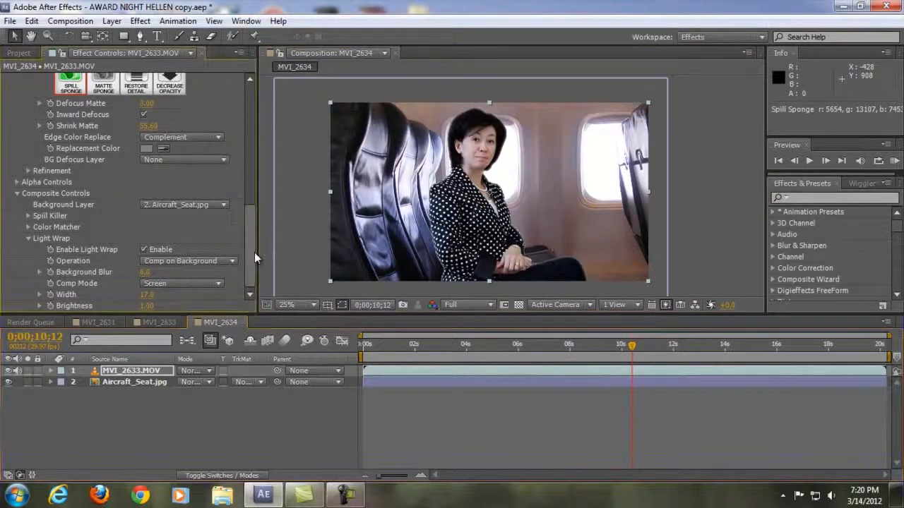
Fit the MVI_2634 composite in the viewer up to 100%, look over the available Keying effects, and view the frame at 0;00;10;18
drag(255, 252, 242, 121)
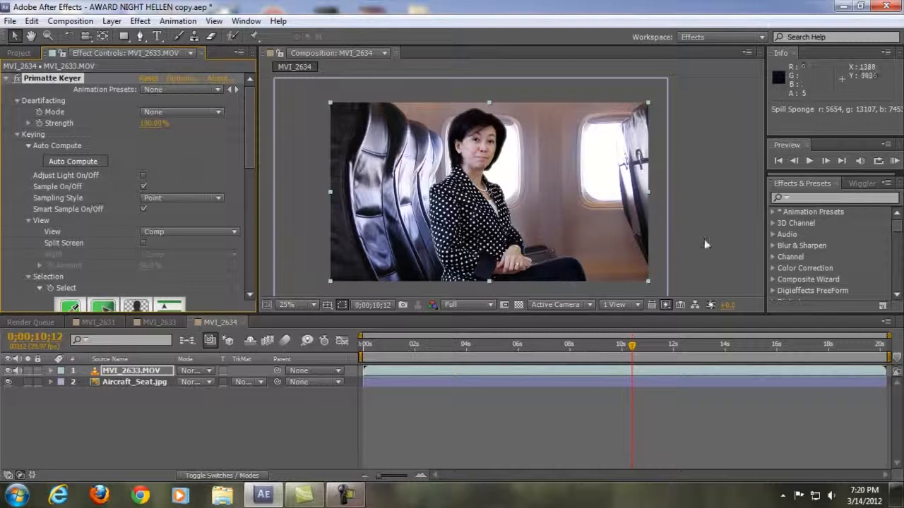
click(291, 304)
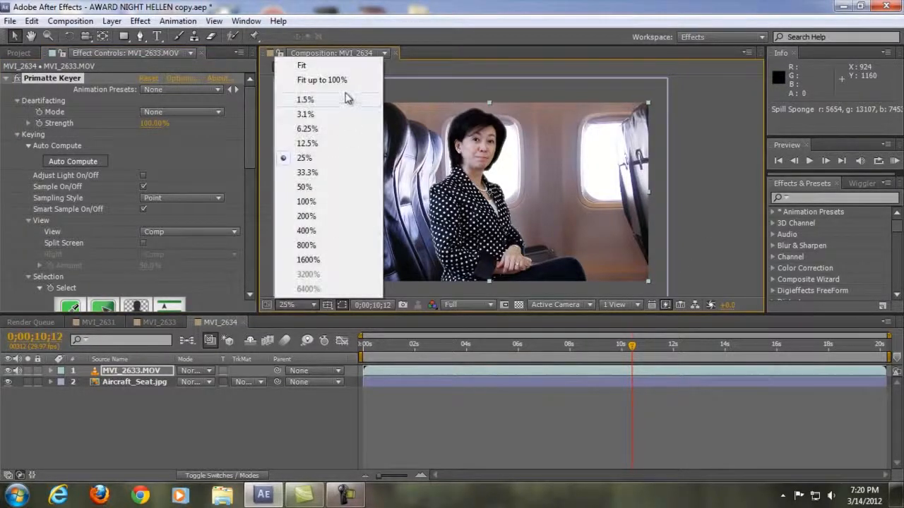
click(344, 84)
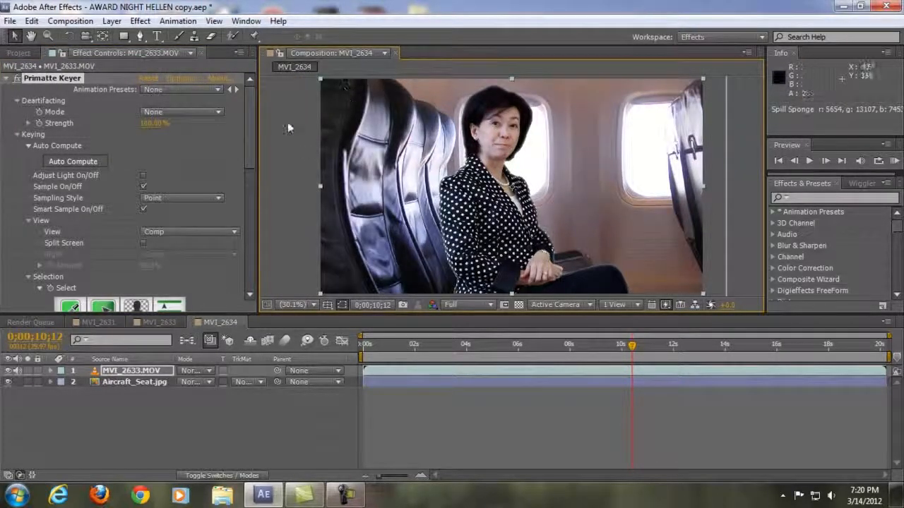
click(141, 22)
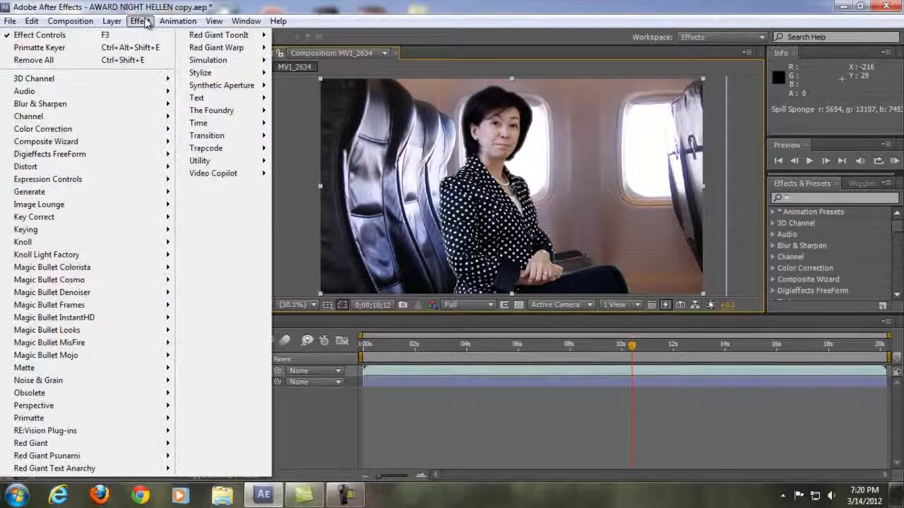
mouse_move(130, 230)
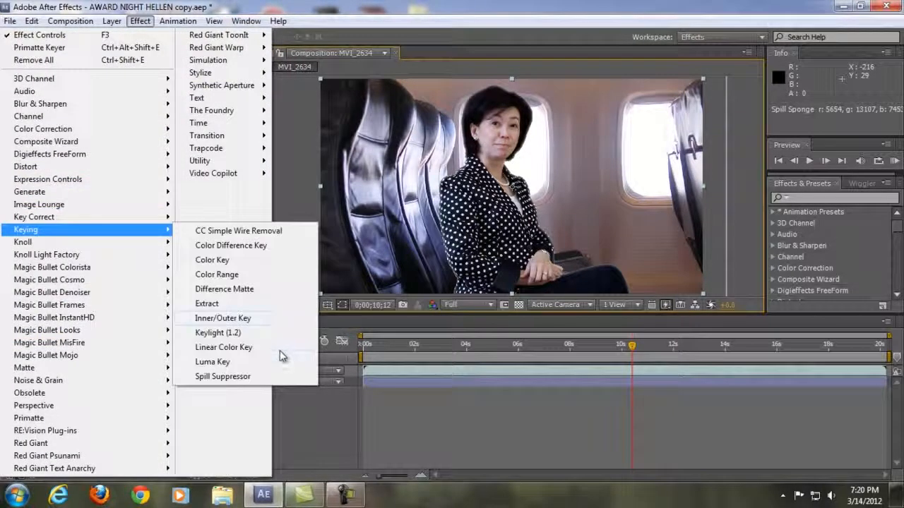
click(637, 350)
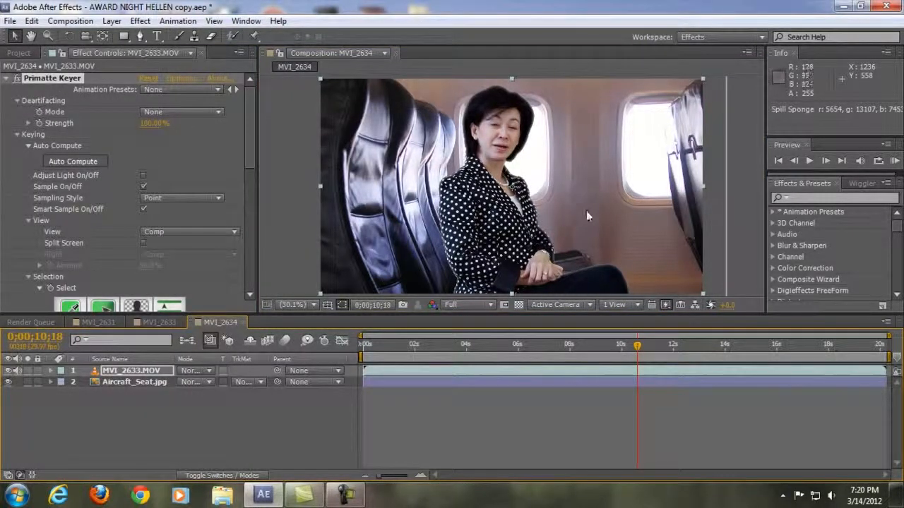
Compare the MVI_2634 composite with the MVI_2633 composition, ending on MVI_2633
click(167, 322)
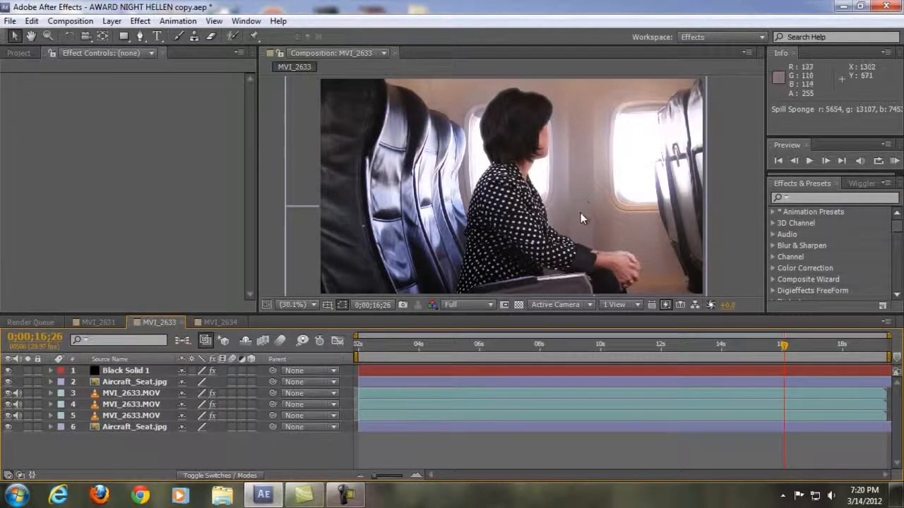
click(216, 322)
click(161, 322)
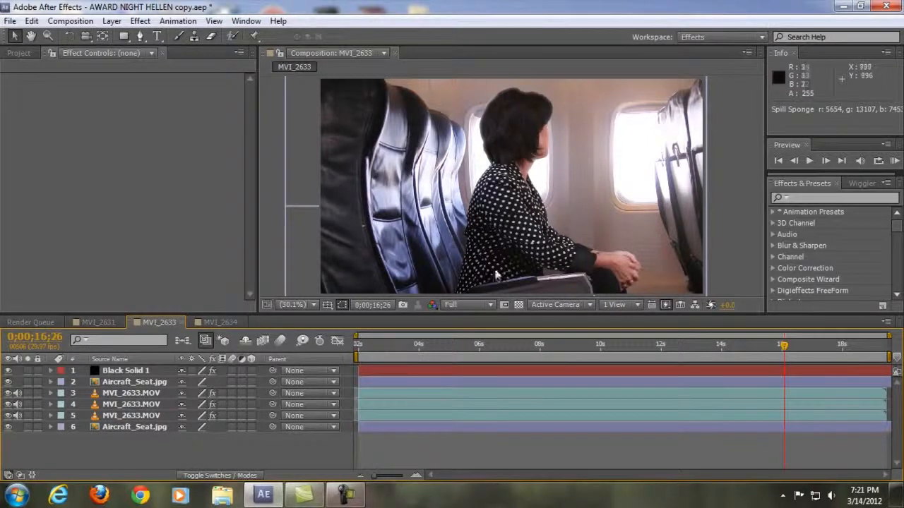
Toggle the visibility of MVI_2633.MOV layers 3 and 4 and inspect the mask on each one
click(8, 403)
click(8, 392)
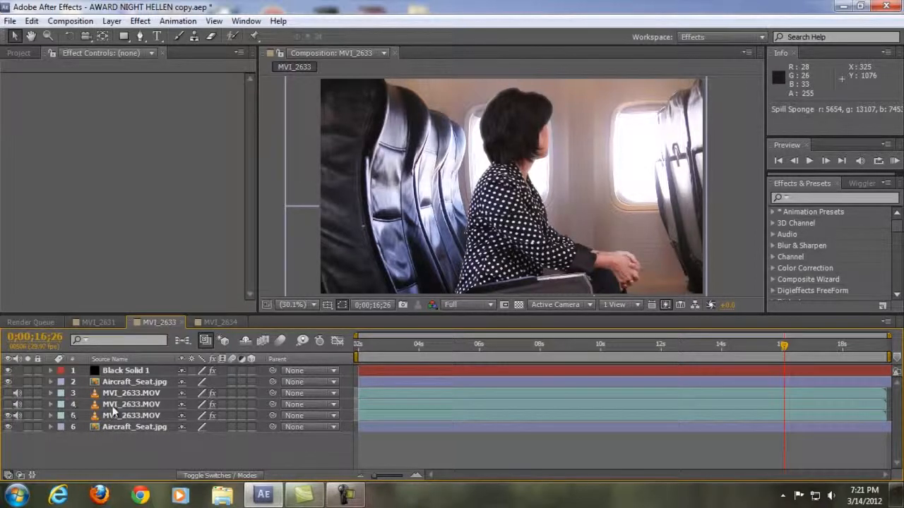
click(7, 405)
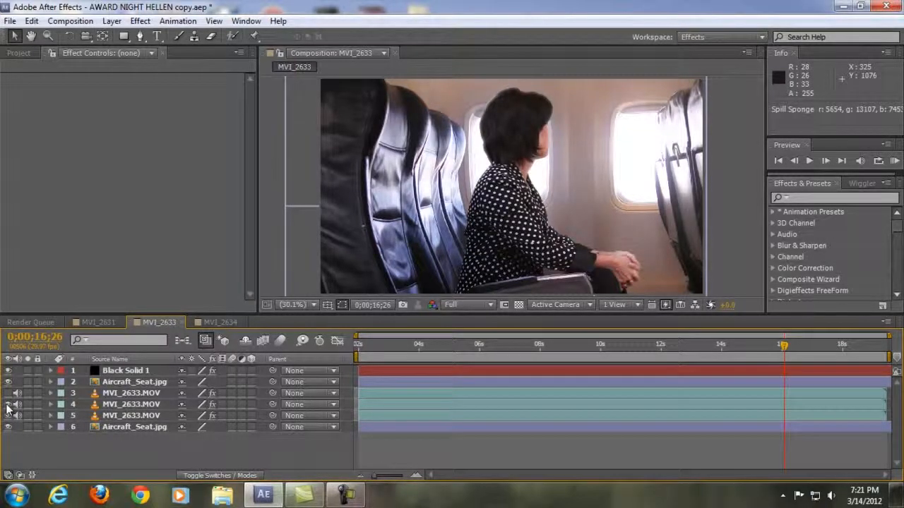
click(131, 403)
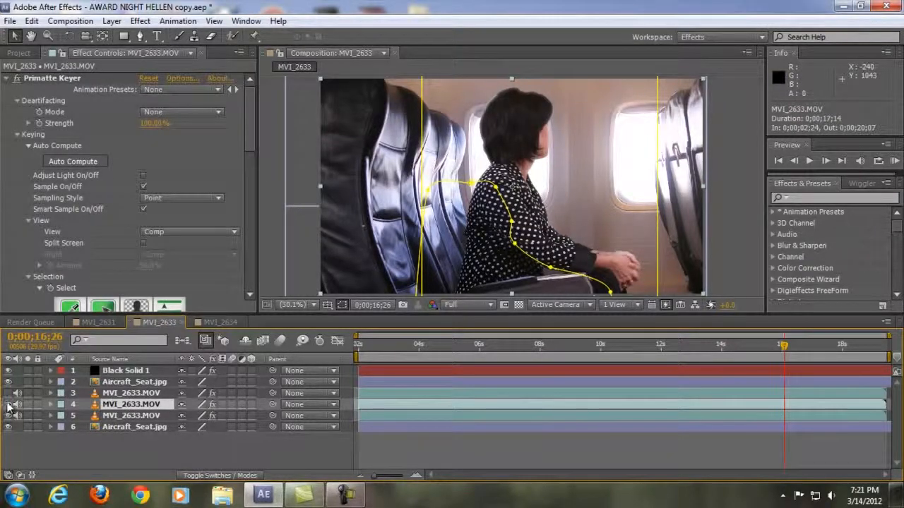
click(115, 394)
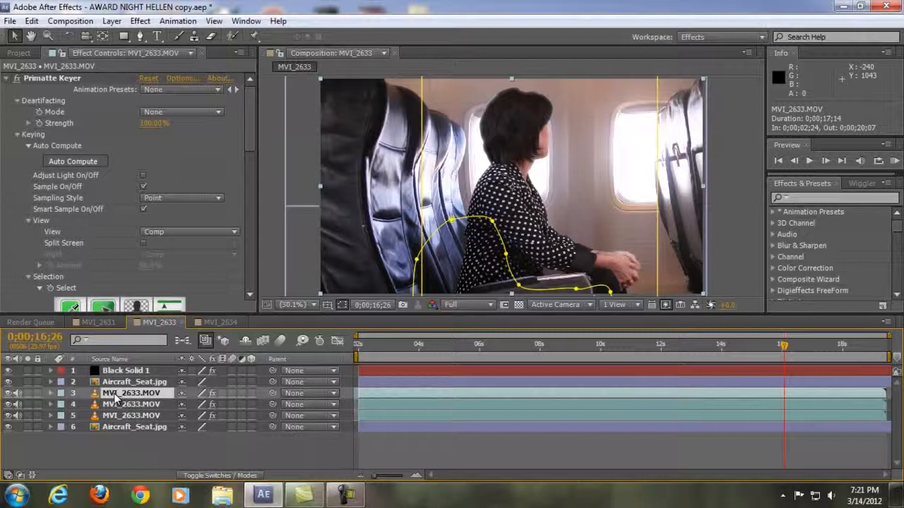
click(716, 242)
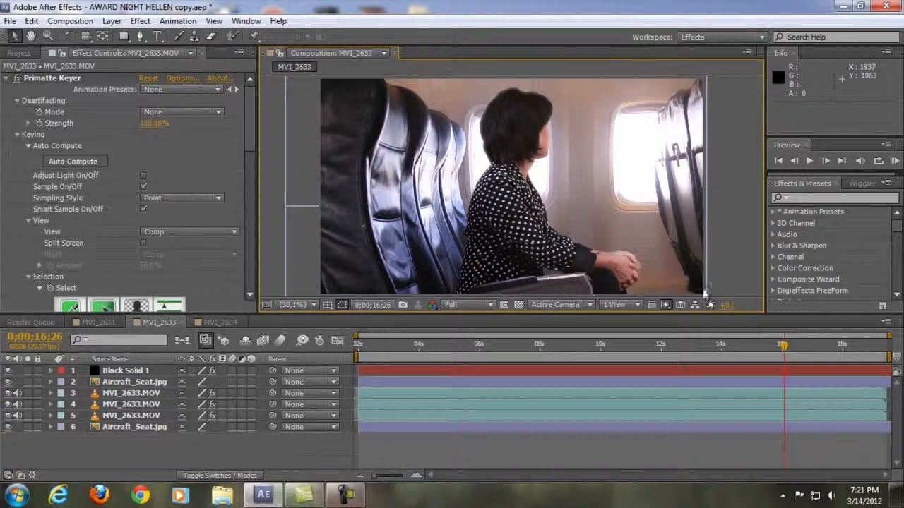
Compare the cabin shot with and without Black Solid 1's Optical Flares, and scrub MVI_2633 from 0;00;12;24 to 0;00;16;21
click(9, 370)
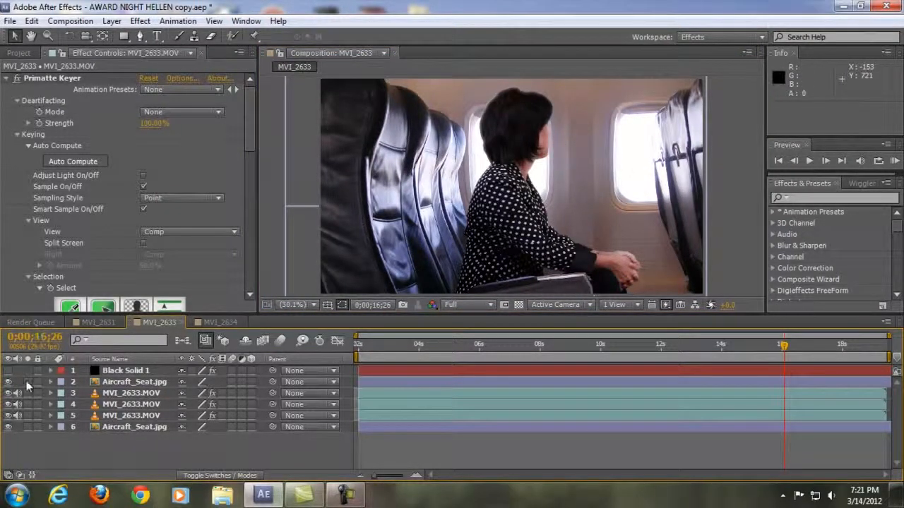
click(141, 371)
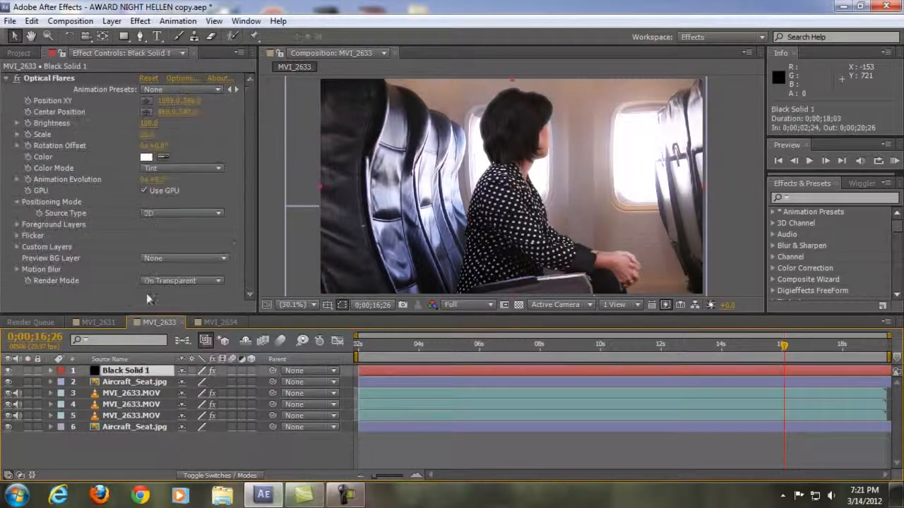
click(9, 371)
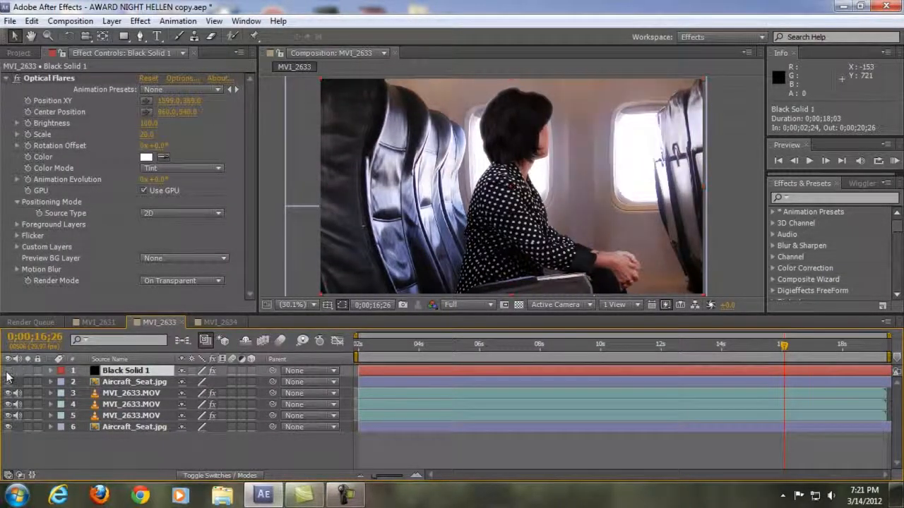
click(8, 371)
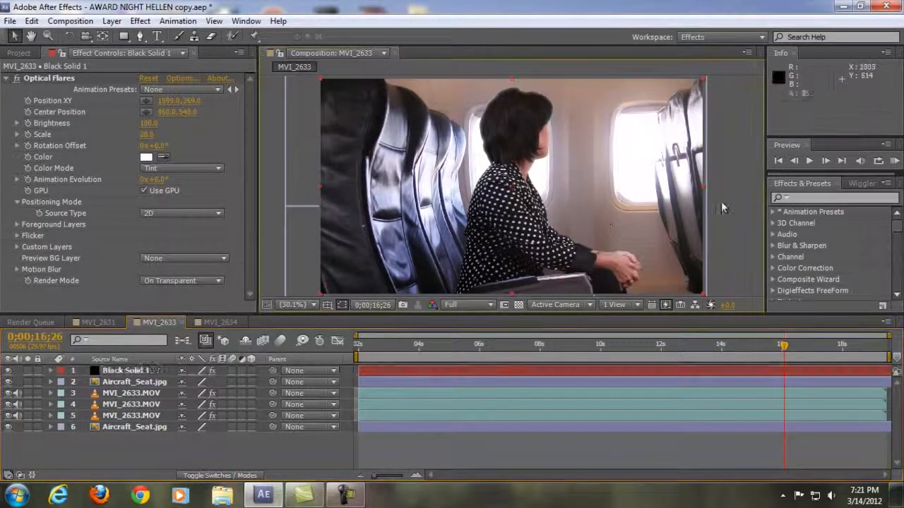
click(661, 346)
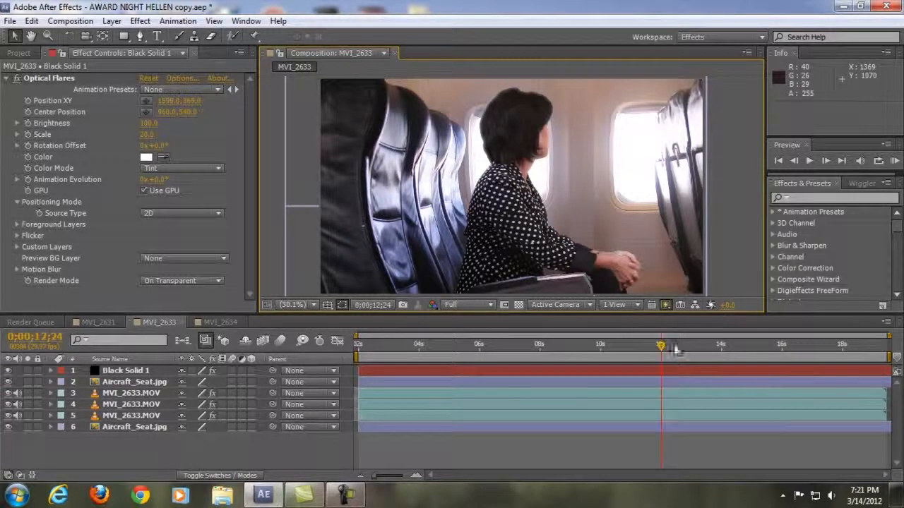
drag(674, 348, 795, 351)
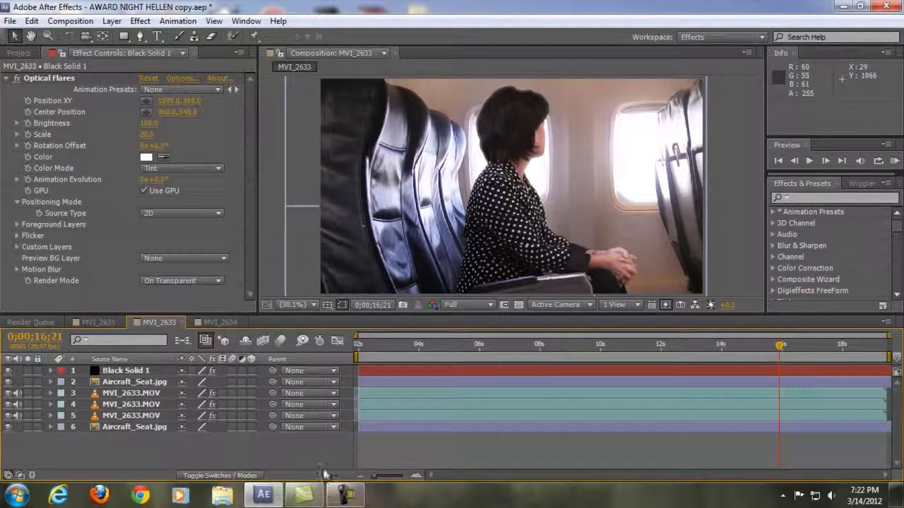
mouse_move(350, 499)
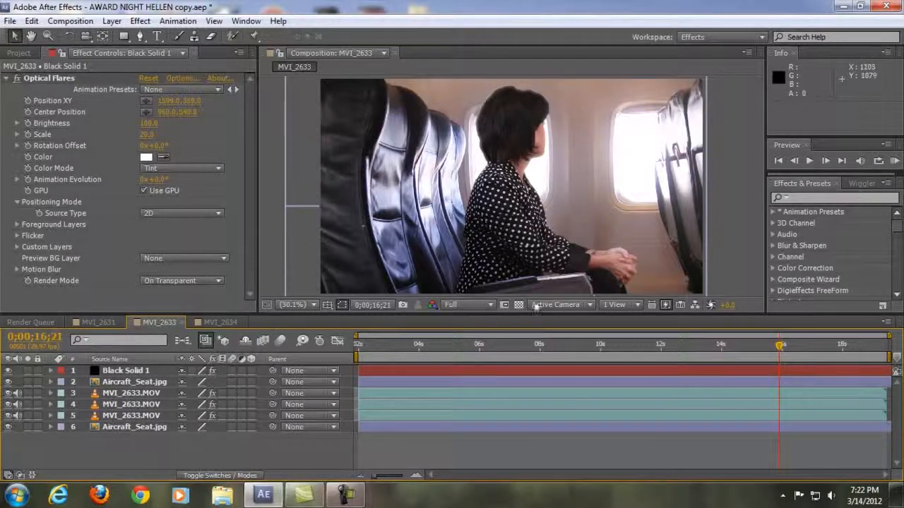
click(355, 499)
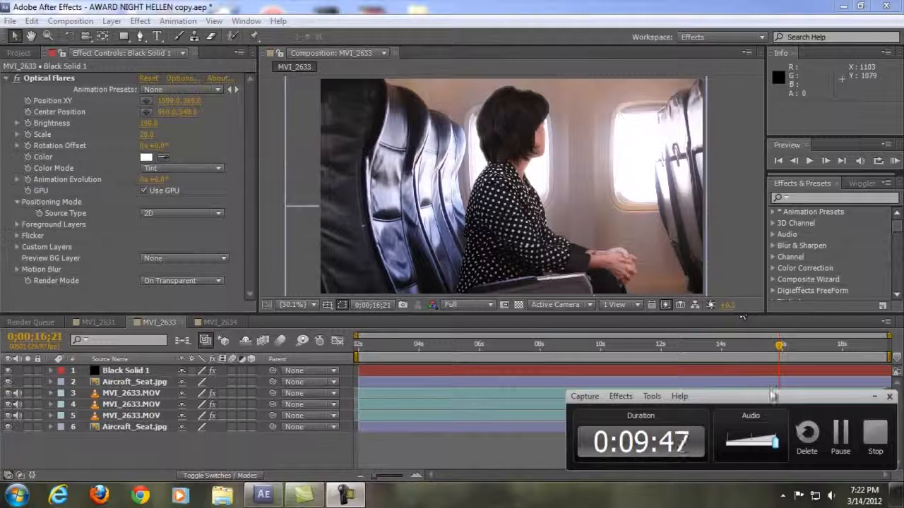
drag(786, 401, 661, 324)
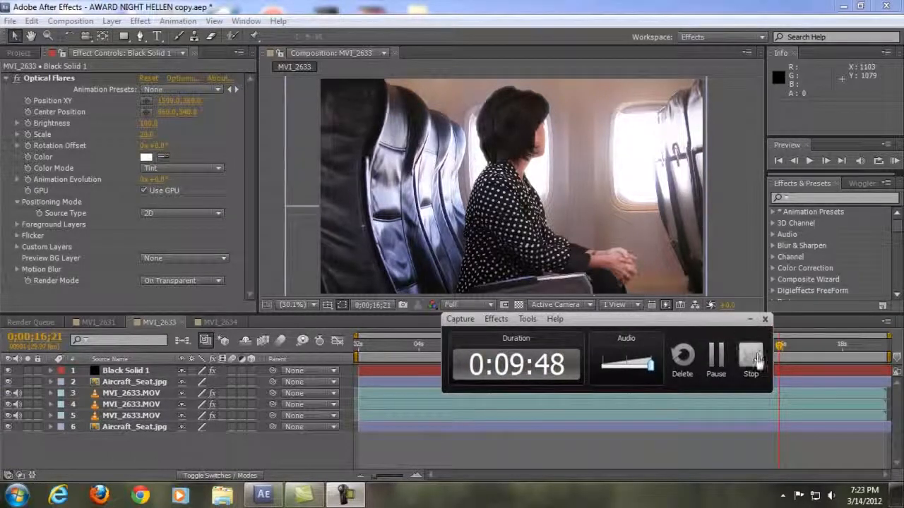